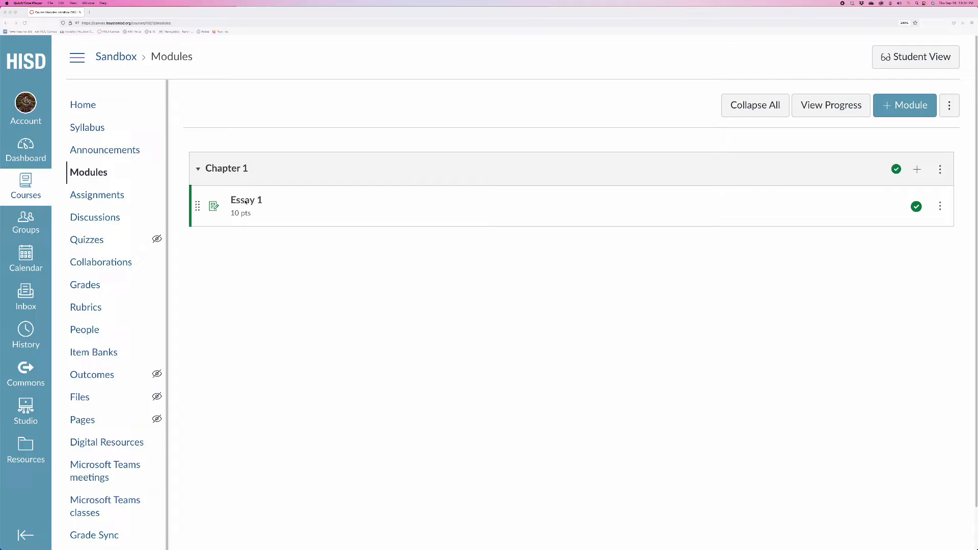
# - Open the Essay 1 assignment in SpeedGrader and look through the Test Student's submitted document
pyautogui.click(241, 203)
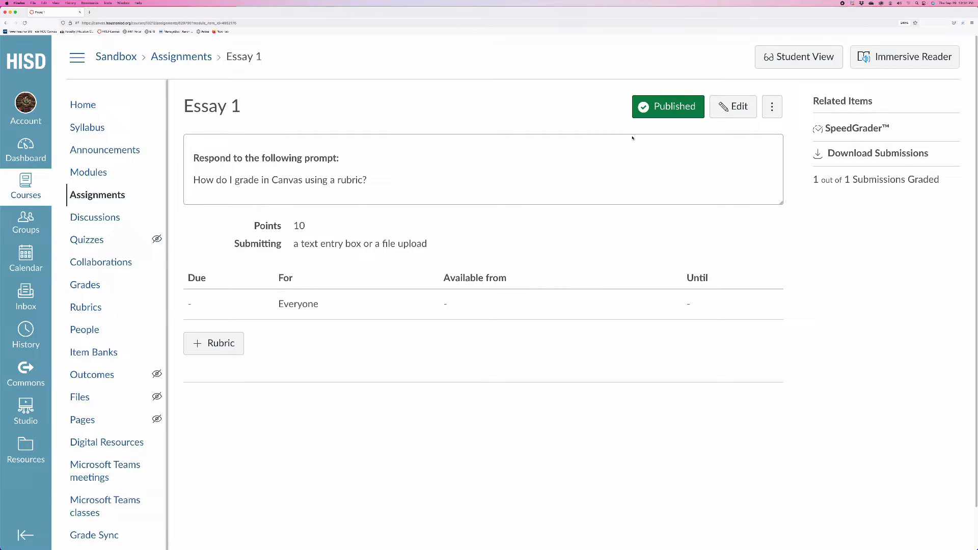
pyautogui.click(833, 129)
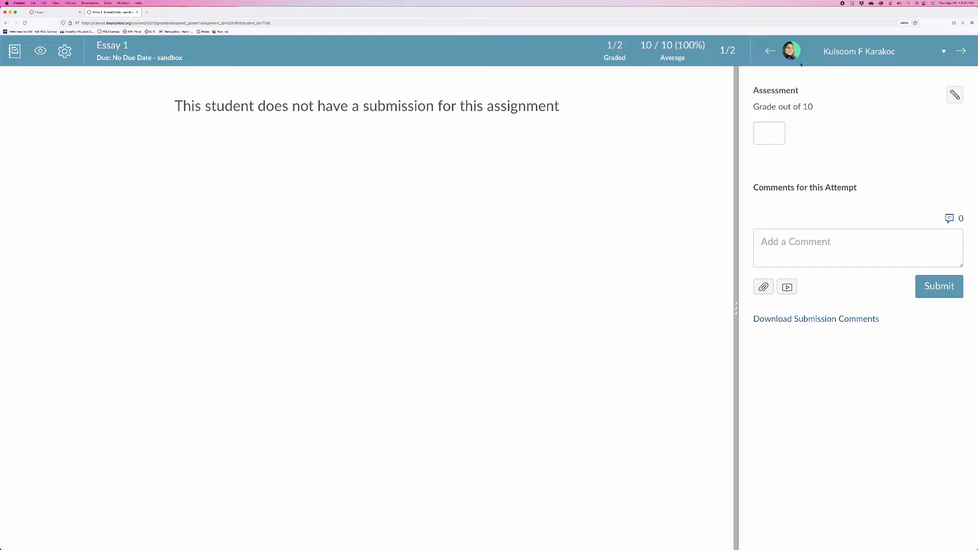
pyautogui.click(961, 51)
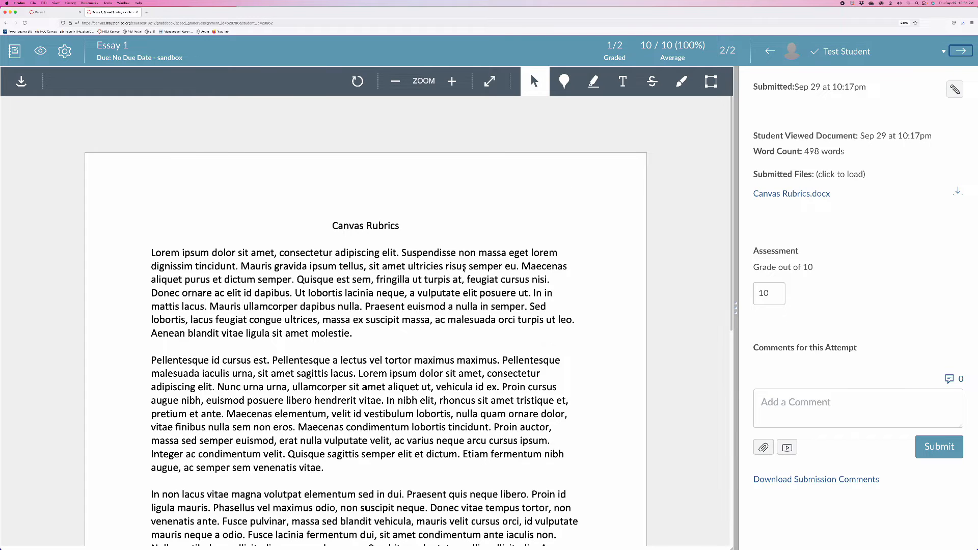
pyautogui.scroll(-8, 464, 269)
pyautogui.scroll(8, 467, 272)
pyautogui.scroll(-5, 620, 244)
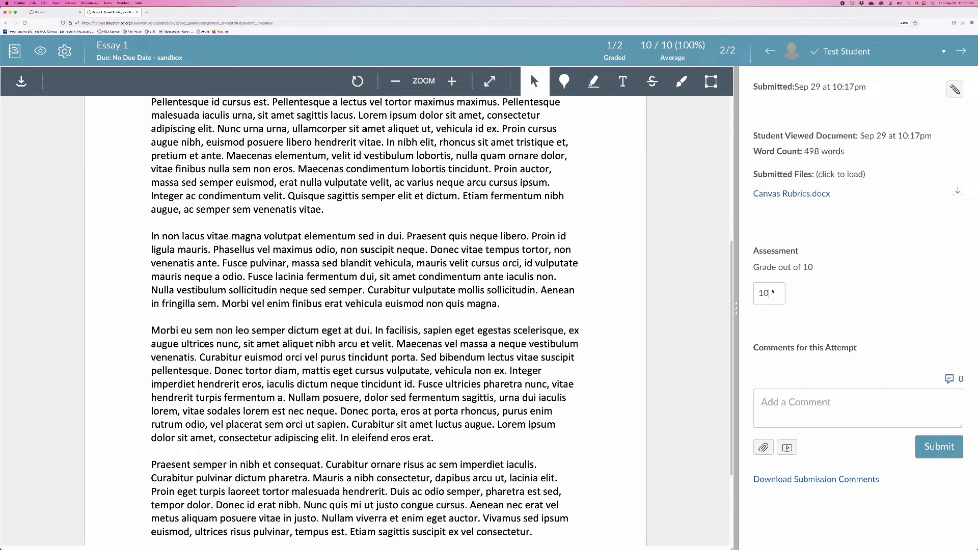
# - Clear the Test Student's grade for Essay 1 and close SpeedGrader, leaving the page to return to the assignment
pyautogui.click(770, 293)
pyautogui.press('BackSpace')
pyautogui.click(136, 12)
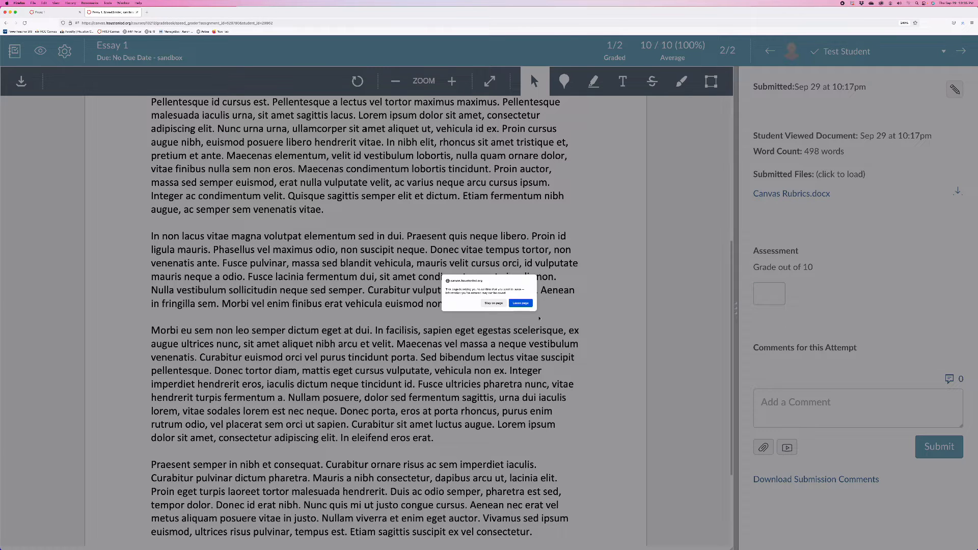
pyautogui.click(520, 303)
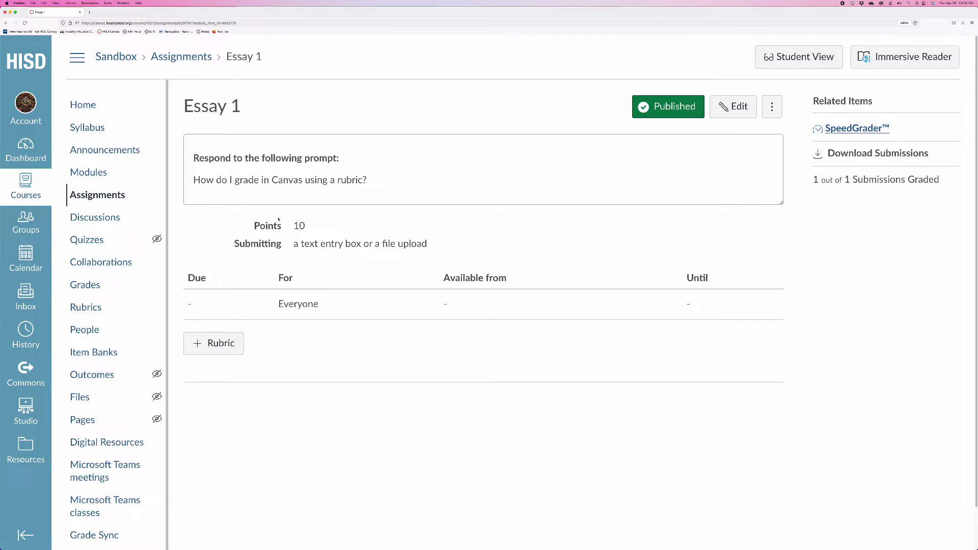
# - Start a new rubric for the Essay 1 assignment and title it "Essay 1 Rubric"
pyautogui.click(213, 342)
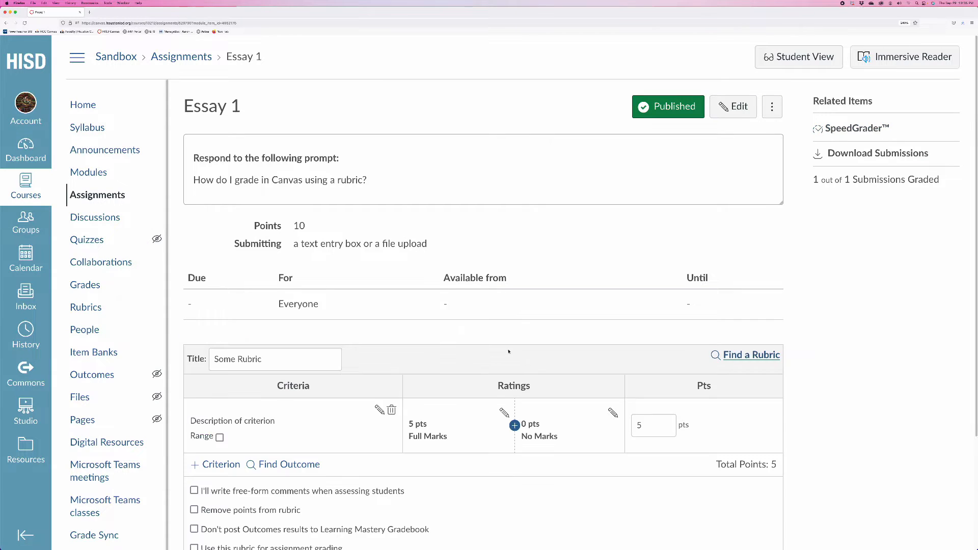
pyautogui.scroll(-3, 343, 316)
pyautogui.tripleClick(271, 242)
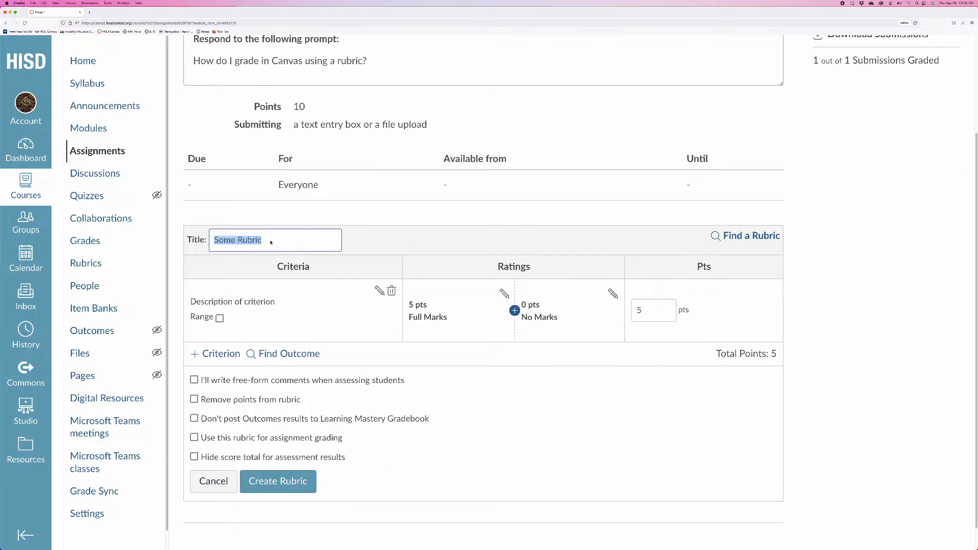
pyautogui.write('Essay 1 Rubric')
pyautogui.click(371, 238)
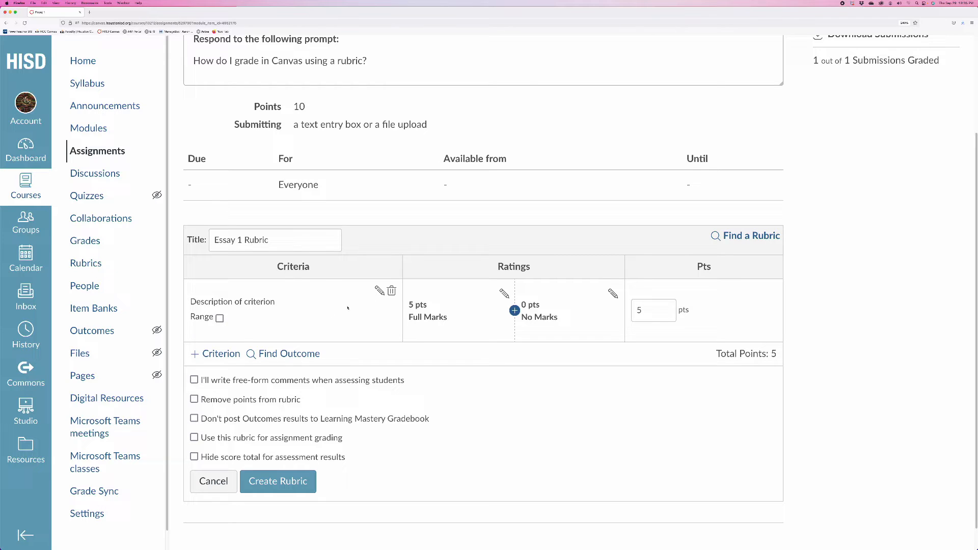
# - Change the first criterion's description to "Answered the Prompt" and update the criterion
pyautogui.click(379, 290)
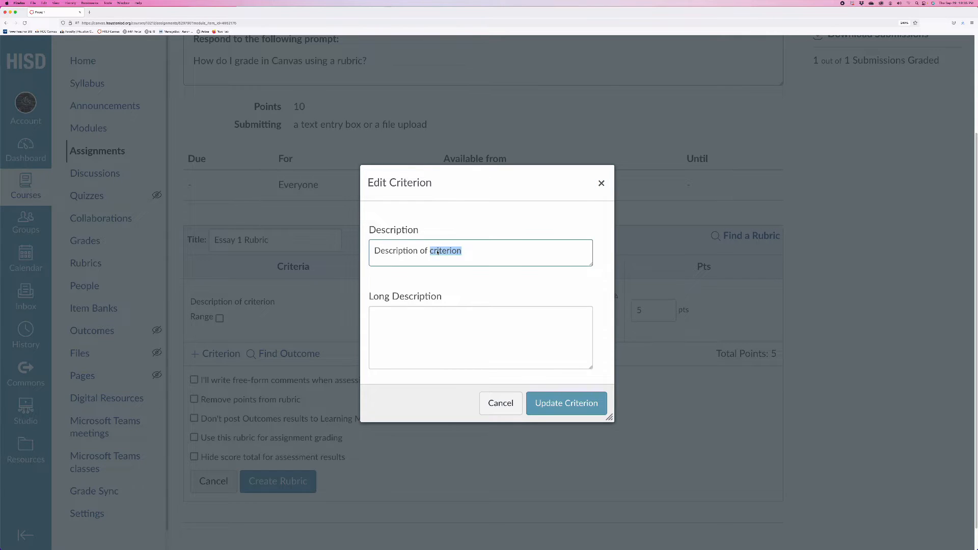
pyautogui.tripleClick(437, 252)
pyautogui.write('Answered the Prompt')
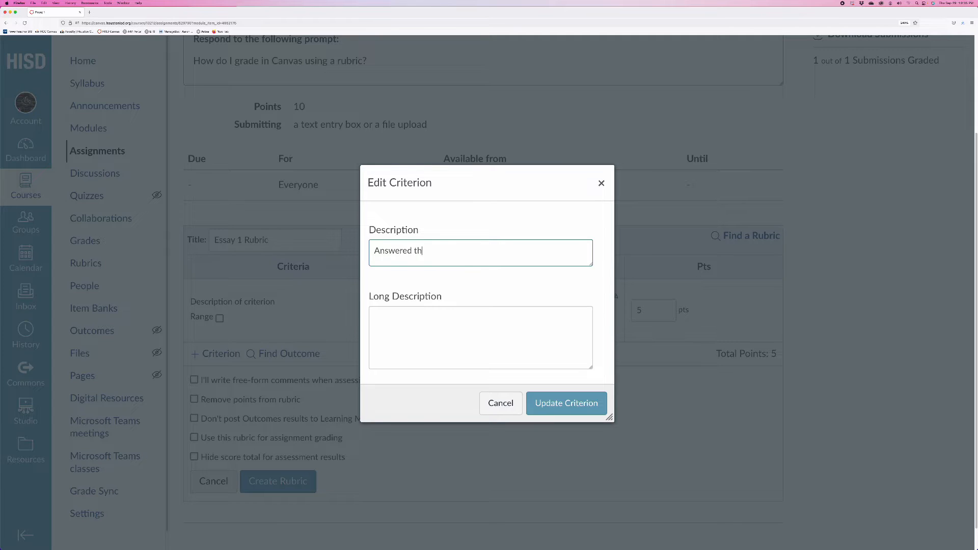
pyautogui.click(559, 408)
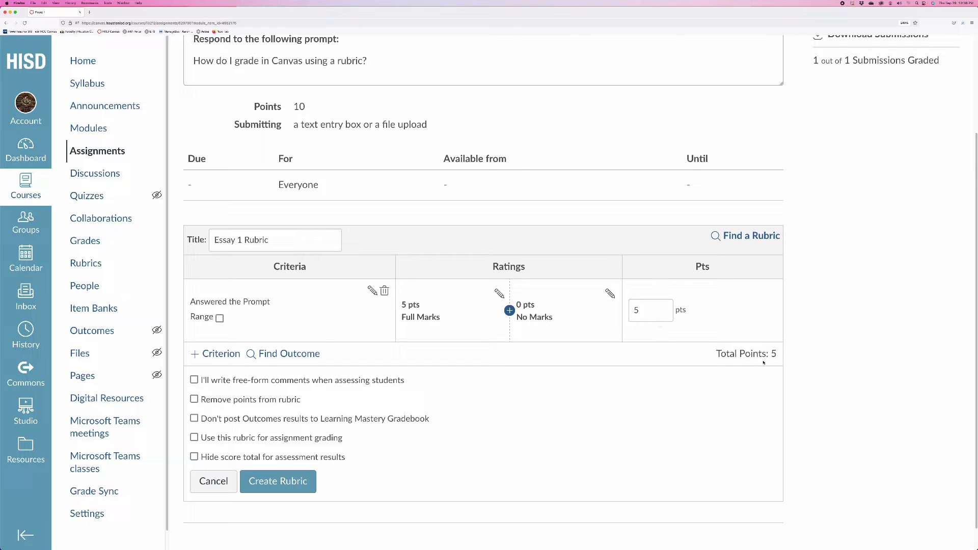
# - Retitle the criterion's 5-point rating "Excellent" with the description "Student fully answered the prompt"
pyautogui.click(499, 293)
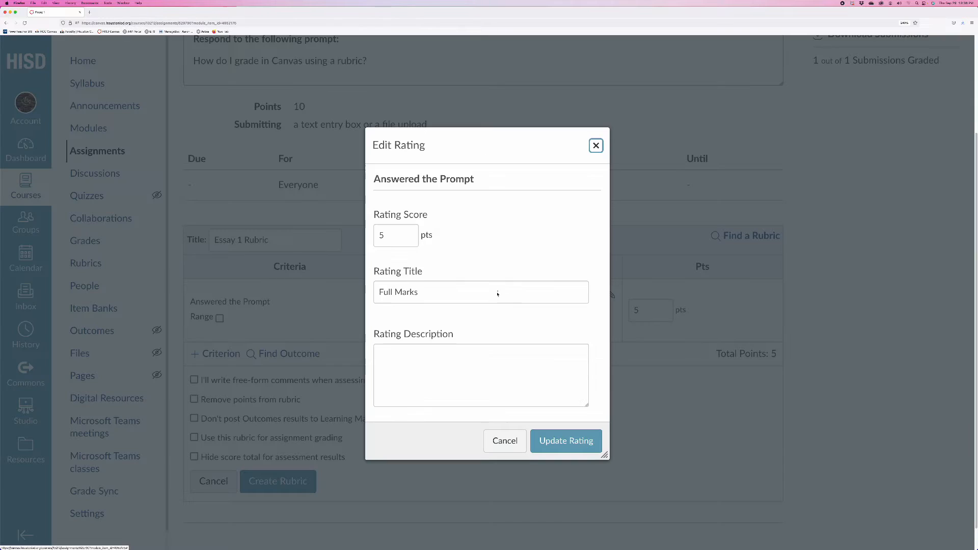
pyautogui.tripleClick(429, 297)
pyautogui.write('Excellent')
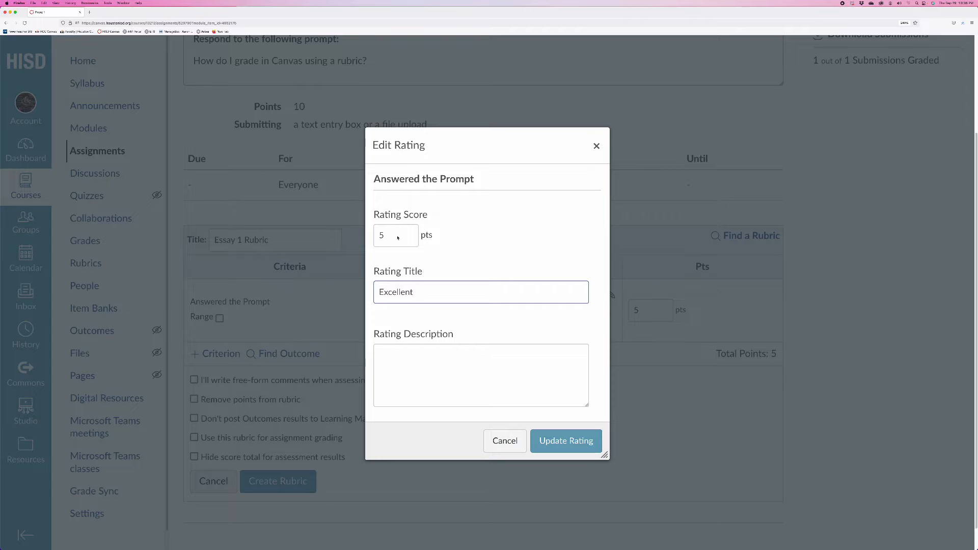
pyautogui.click(418, 357)
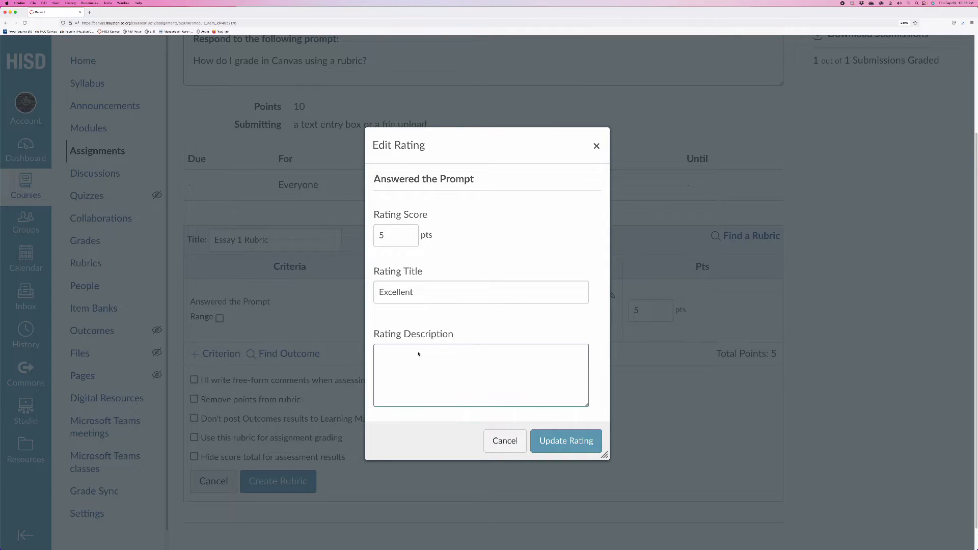
pyautogui.write('Student fully answered the prompt')
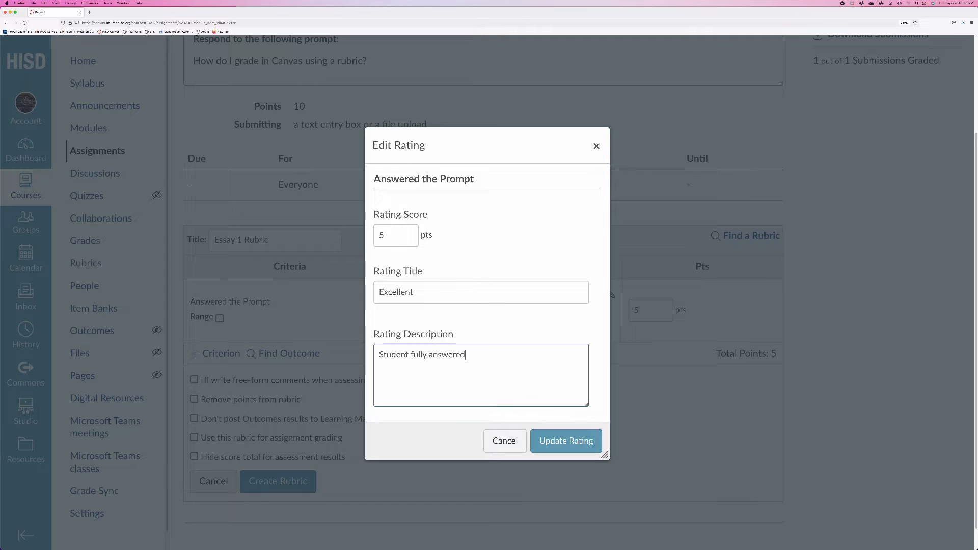
pyautogui.click(559, 441)
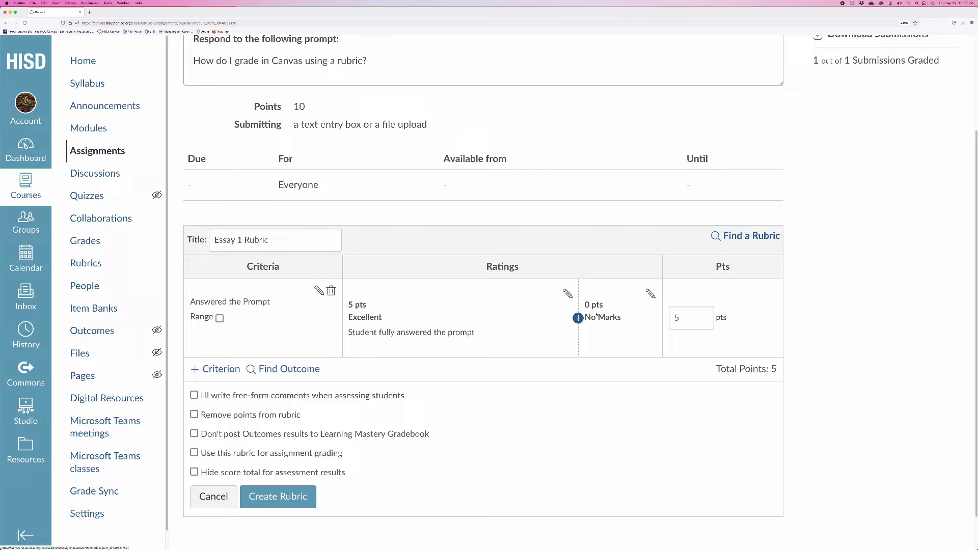
# - Add a 3-point middle rating titled "Acceptable" with the description "Student partially answered the prompt" to the Answered the Prompt criterion
pyautogui.click(597, 316)
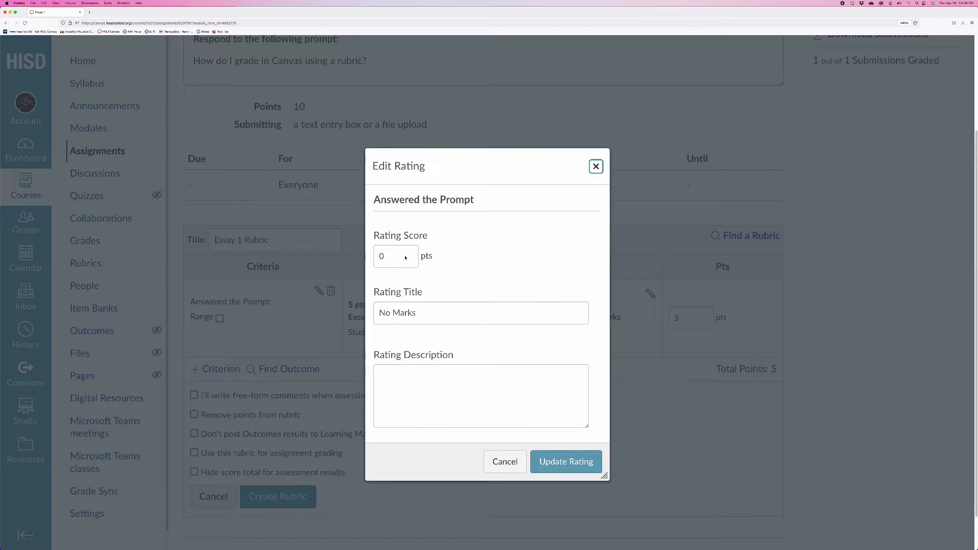
pyautogui.click(515, 460)
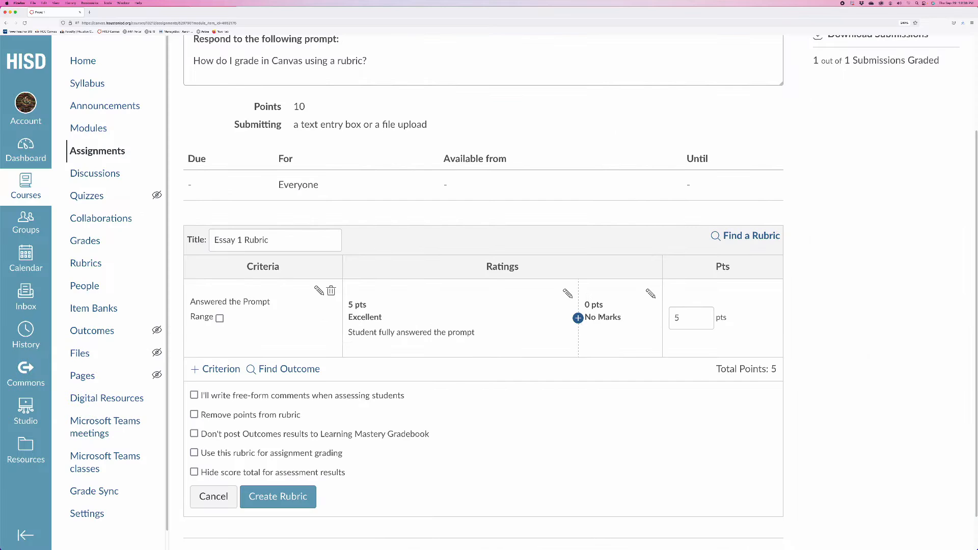
pyautogui.click(578, 319)
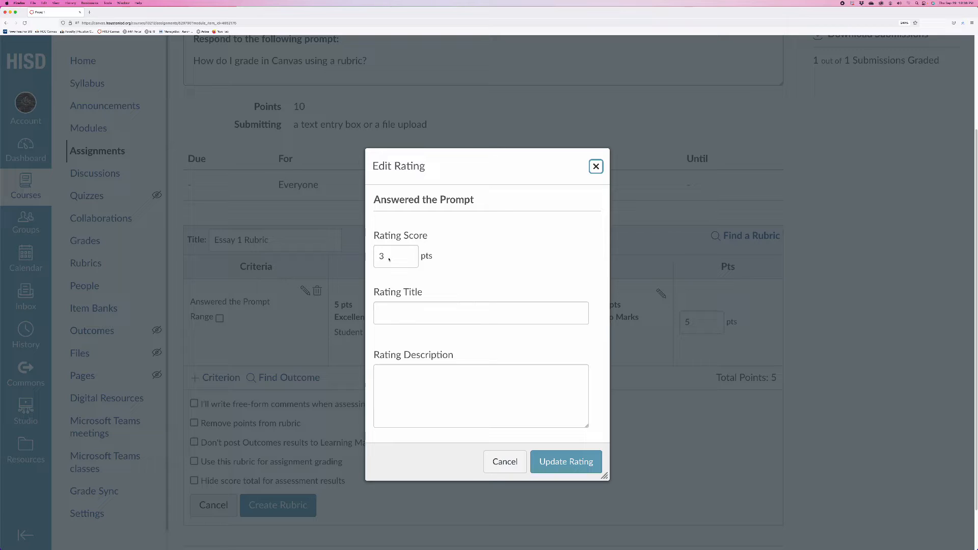
pyautogui.doubleClick(389, 260)
pyautogui.write('2')
pyautogui.press('BackSpace')
pyautogui.write('1')
pyautogui.write('3')
pyautogui.click(401, 312)
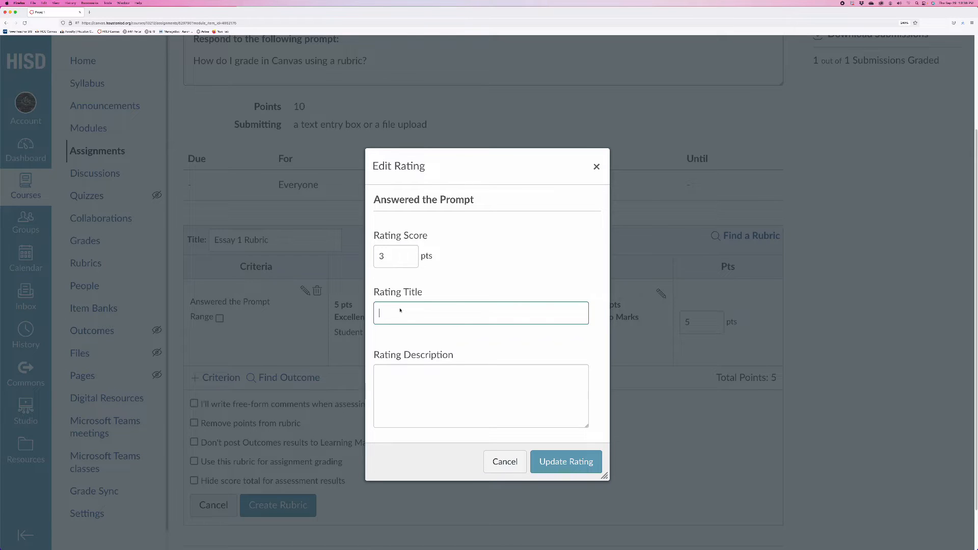
pyautogui.write('Acceptable')
pyautogui.click(454, 406)
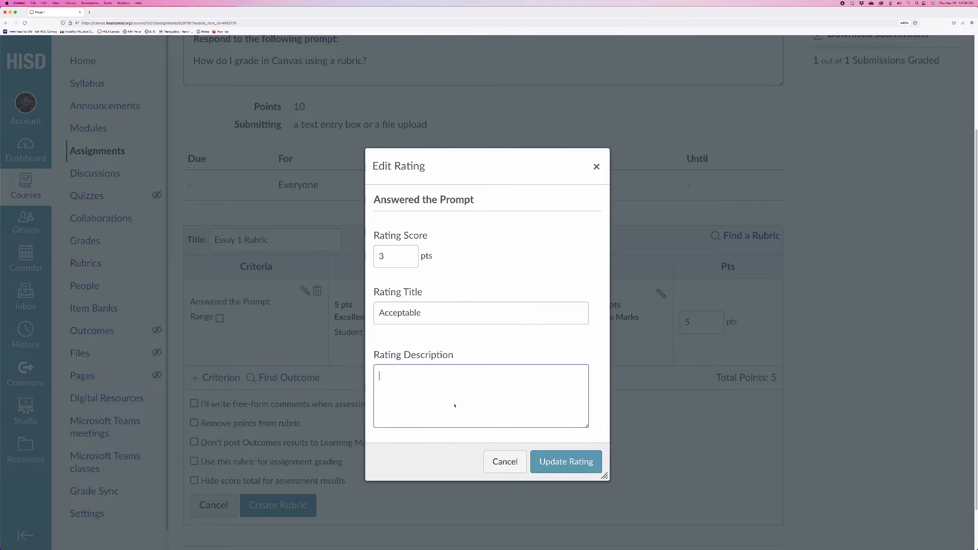
pyautogui.write('Student partially answered the prompt')
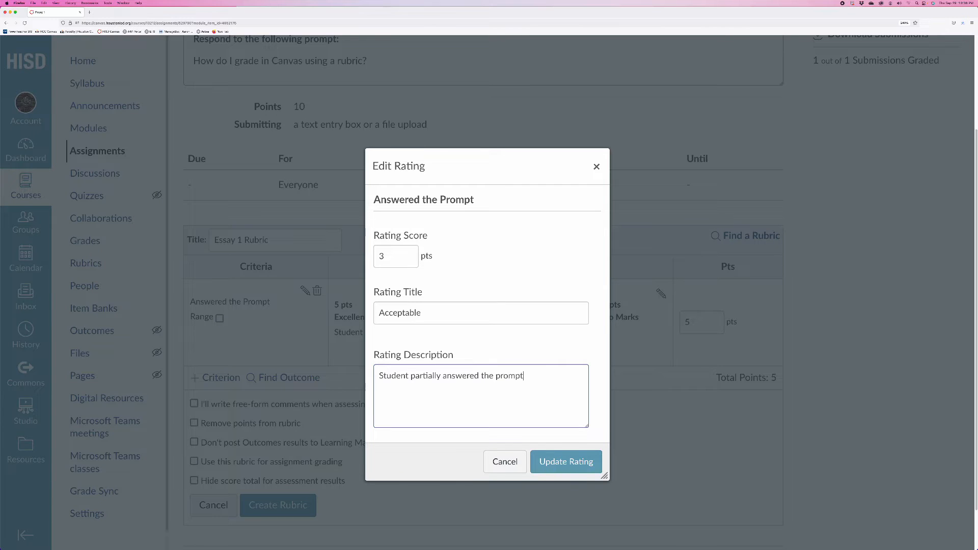
pyautogui.click(566, 462)
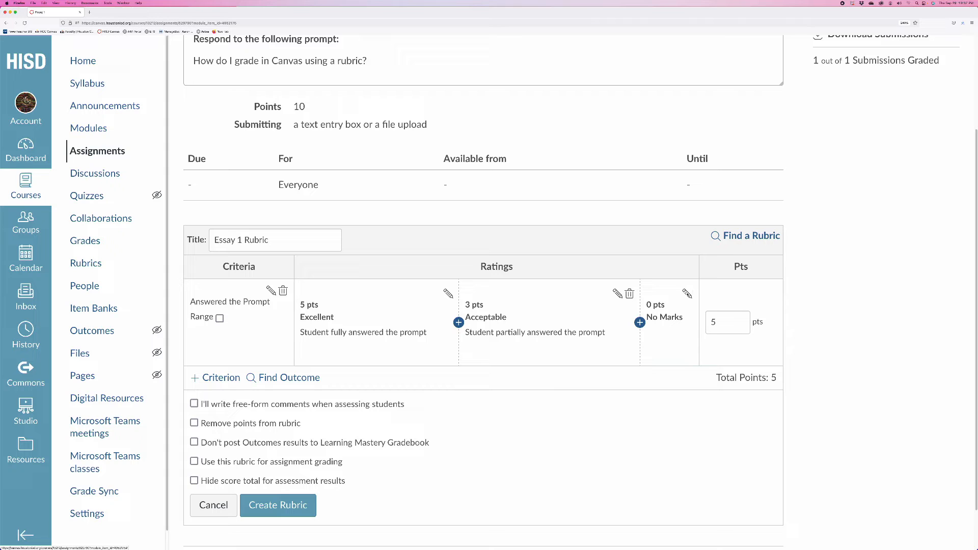
# - Set the No Marks rating to 1 point, titled "Insufficient", with the description "Student must have been asleep"
pyautogui.click(687, 293)
pyautogui.doubleClick(407, 263)
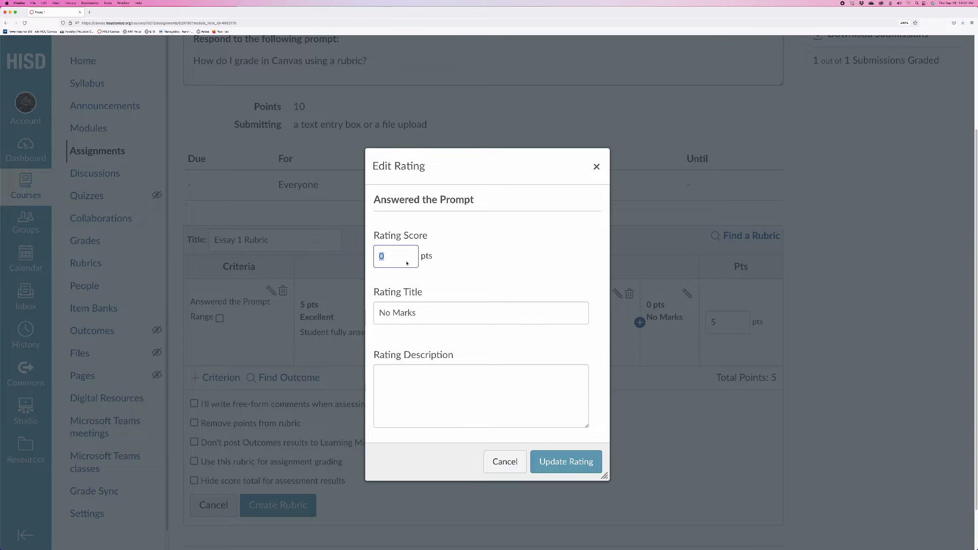
pyautogui.write('1')
pyautogui.tripleClick(409, 316)
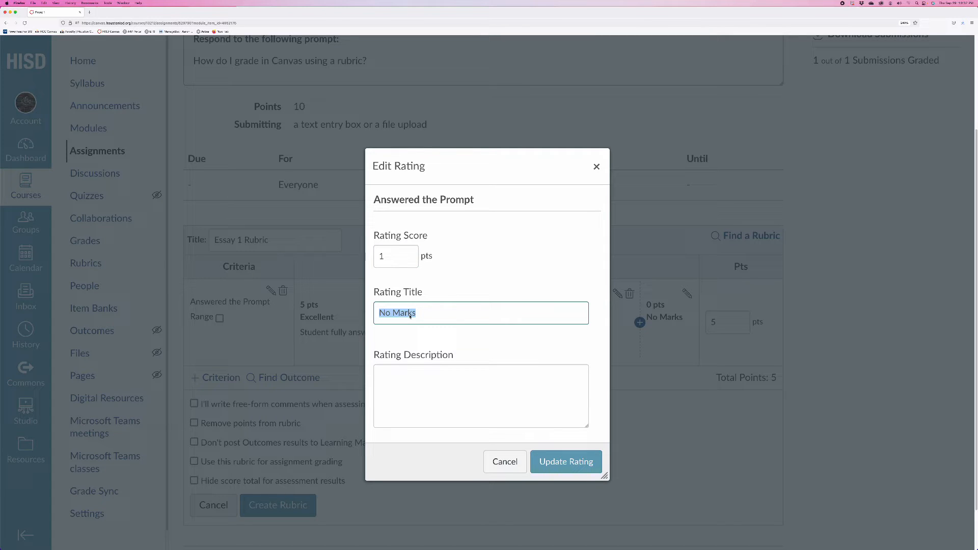
pyautogui.write('Insufficient')
pyautogui.click(441, 388)
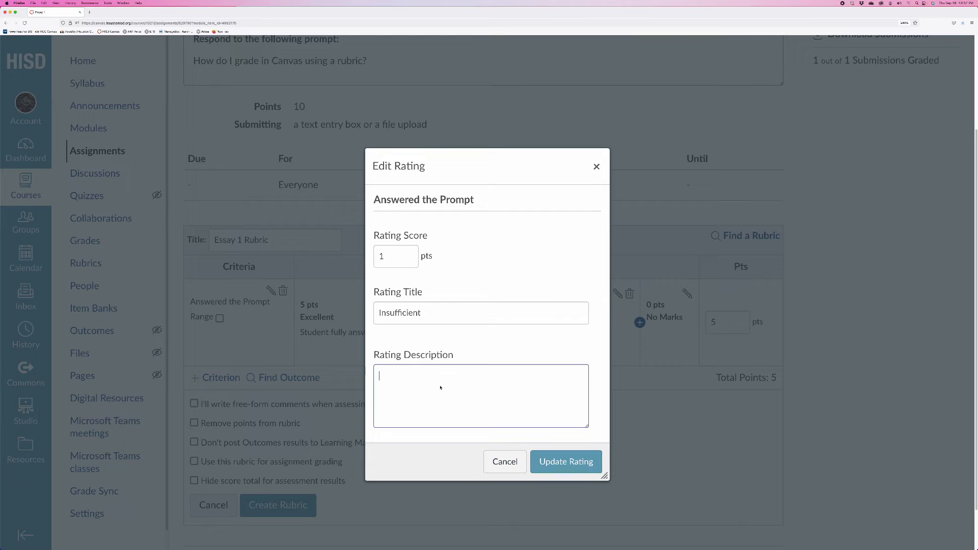
pyautogui.write('Student must have been asleep')
pyautogui.click(566, 462)
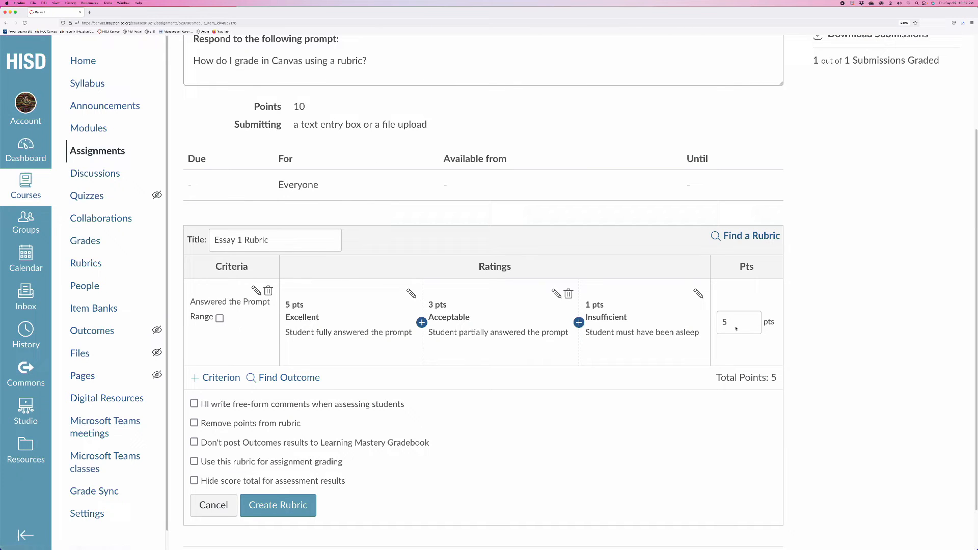
# - Add a new blank criterion to the rubric with the description "Writing Mechanics"
pyautogui.click(217, 378)
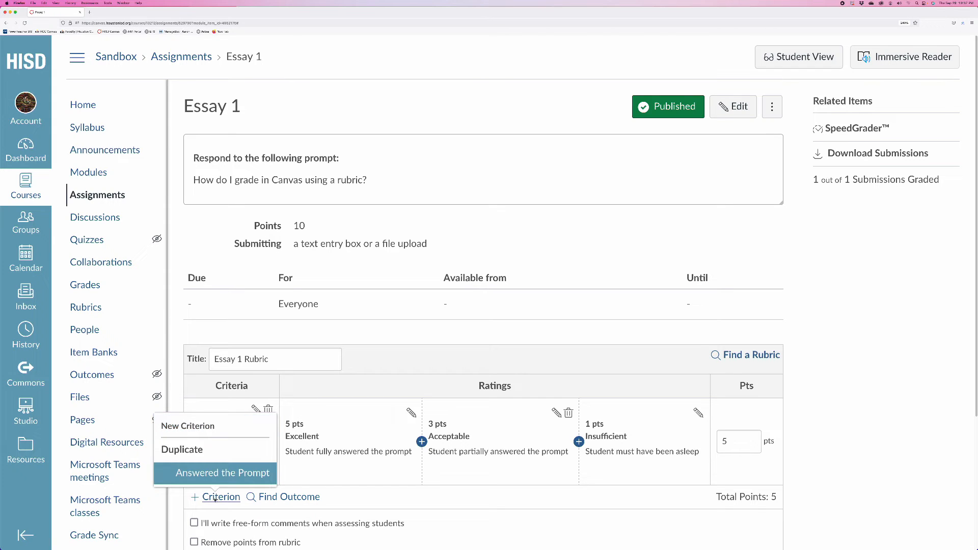
pyautogui.click(188, 426)
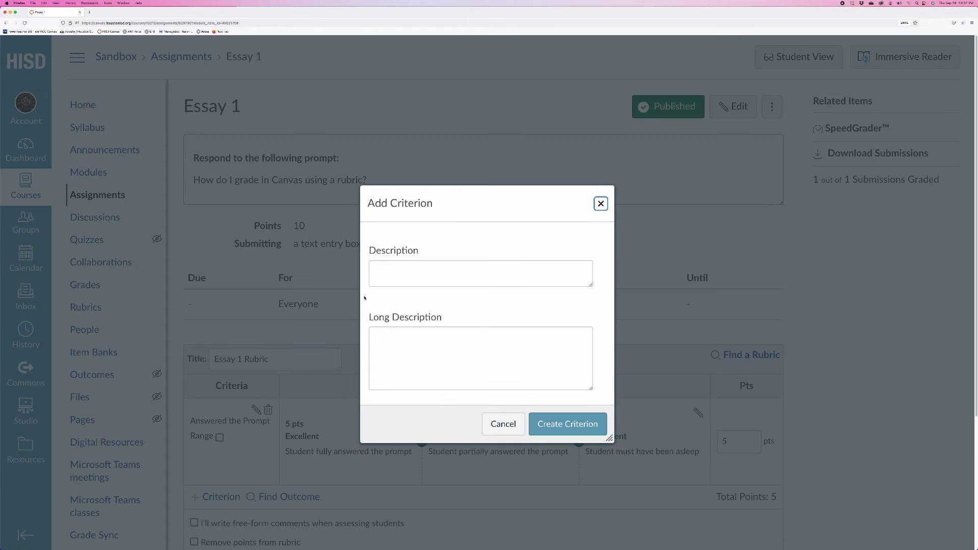
pyautogui.write('Wr')
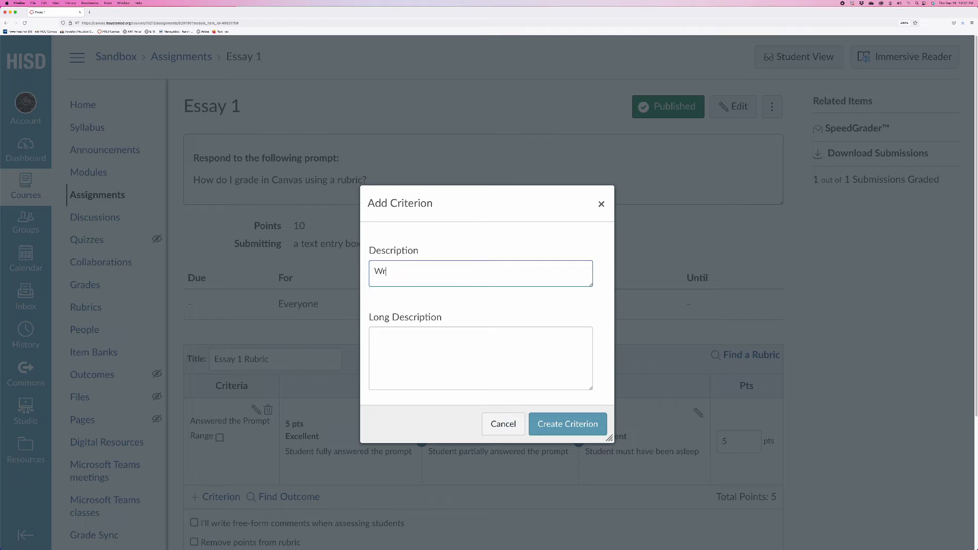
pyautogui.write('iting Mechanics')
pyautogui.click(589, 429)
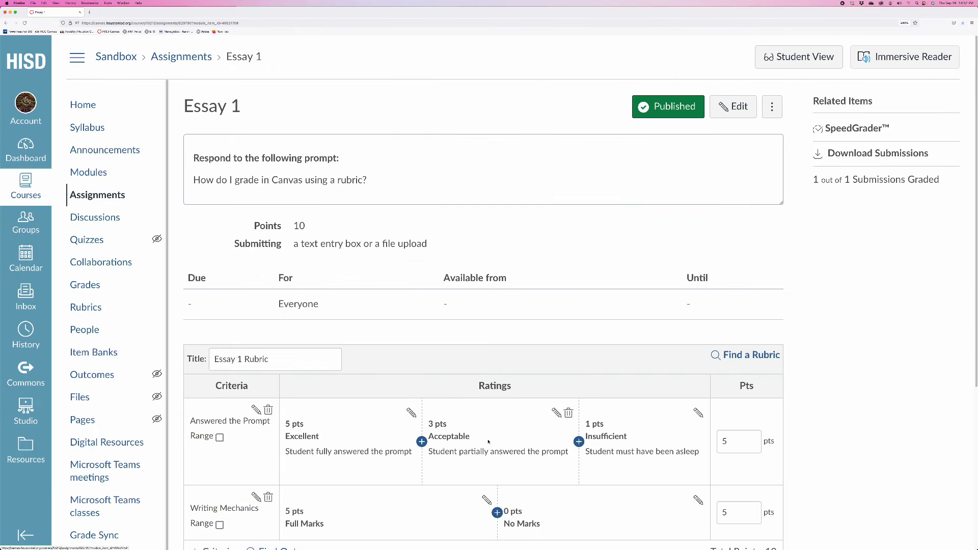
# - Retitle the Writing Mechanics criterion's 5-point rating "Excellent" with the description "Writing is free from spelling and grammar errors"
pyautogui.scroll(-3, 343, 428)
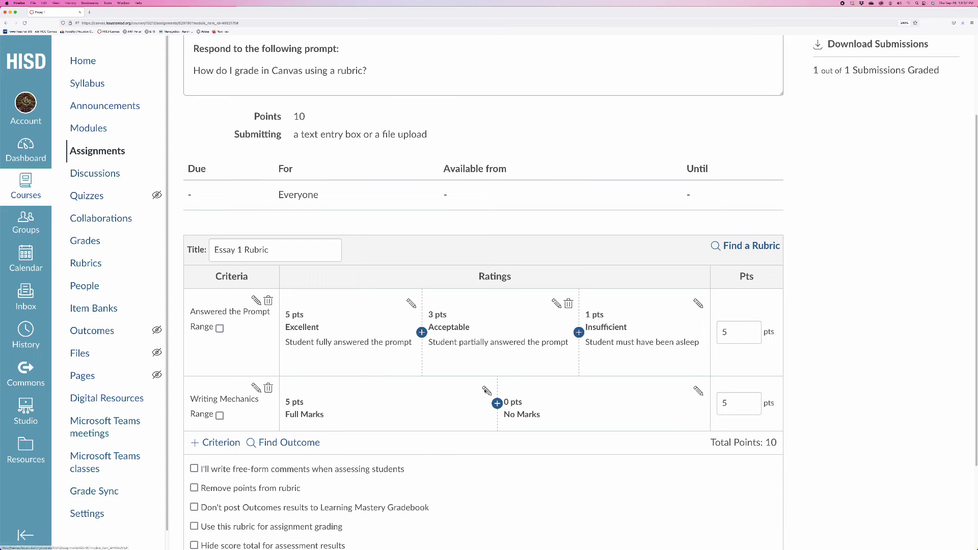
pyautogui.click(395, 408)
pyautogui.tripleClick(418, 313)
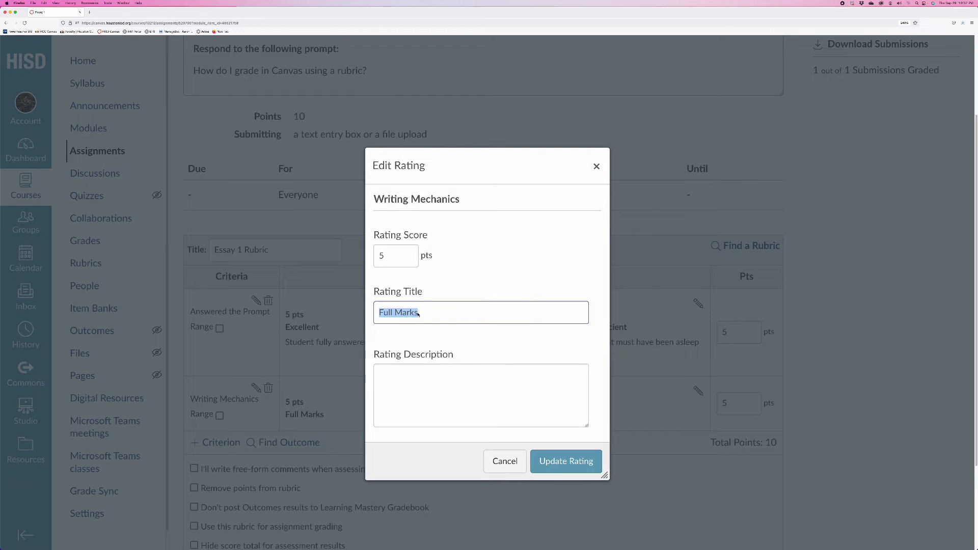
pyautogui.write('Excellent')
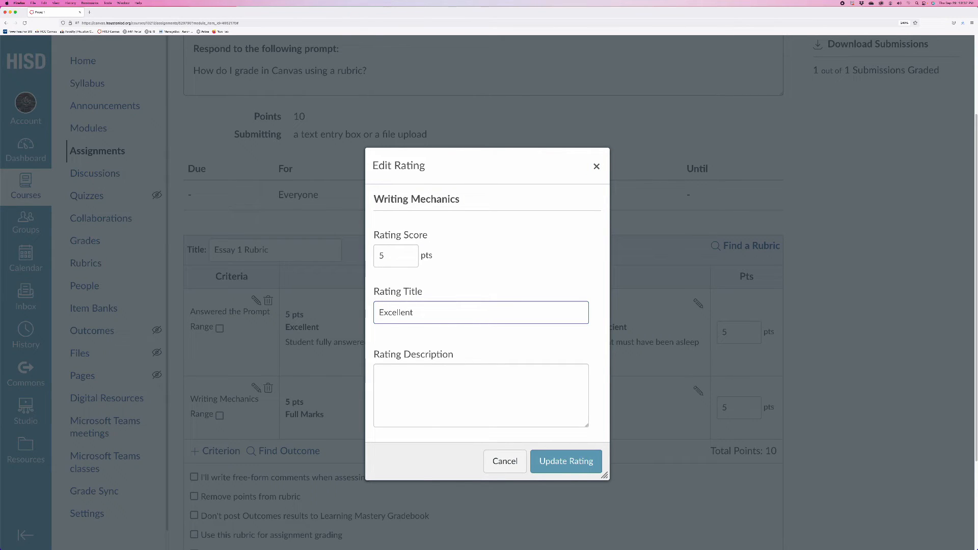
pyautogui.click(437, 401)
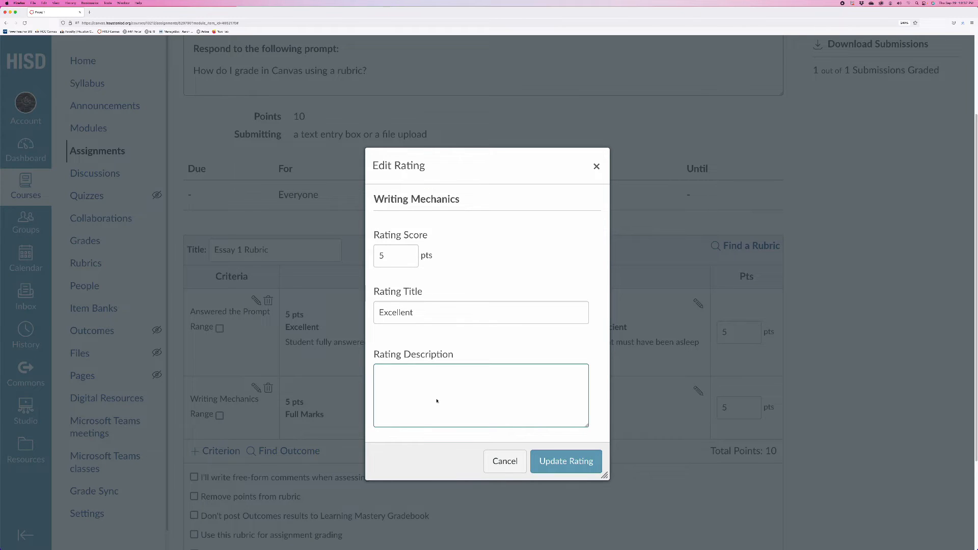
pyautogui.write('Writing is free from spelling and g')
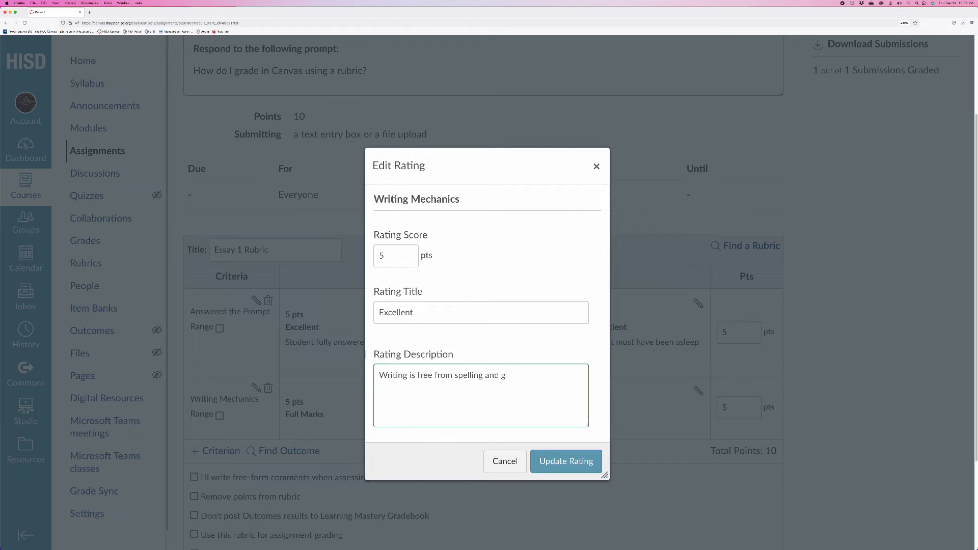
pyautogui.write('rammar errors')
pyautogui.click(566, 461)
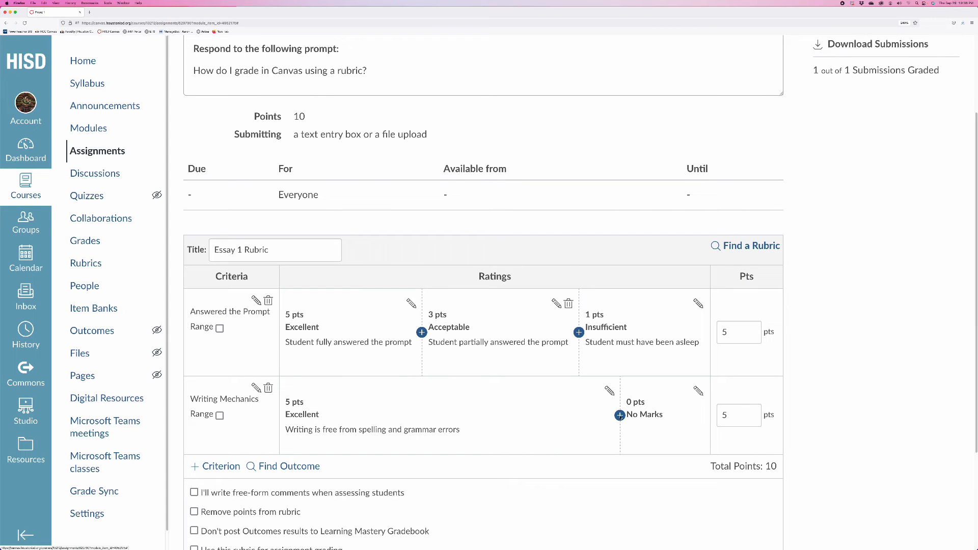
# - Add a 3-point middle rating titled "Acceptable" with the description "Writing has occasional grammar errors" to the Writing Mechanics criterion
pyautogui.click(619, 415)
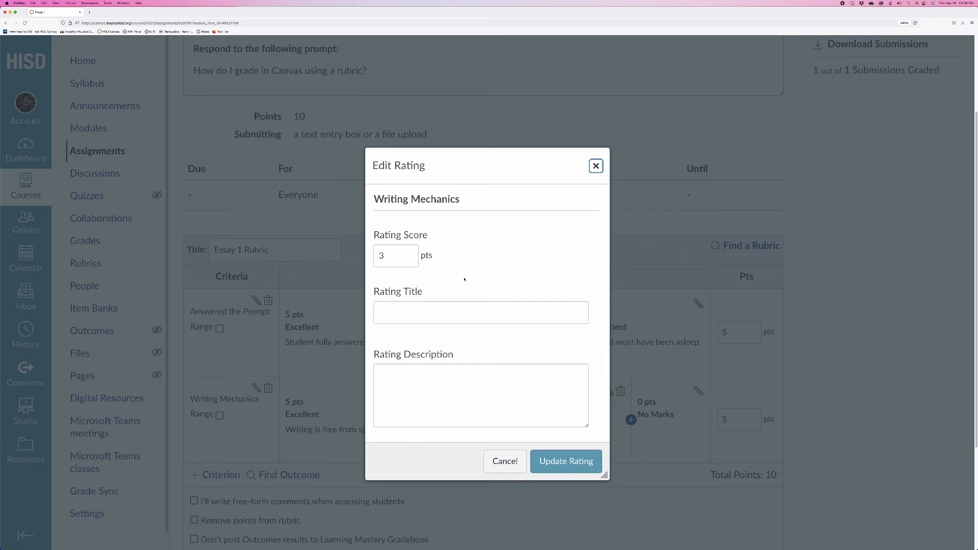
pyautogui.click(398, 321)
pyautogui.write('Acceptable')
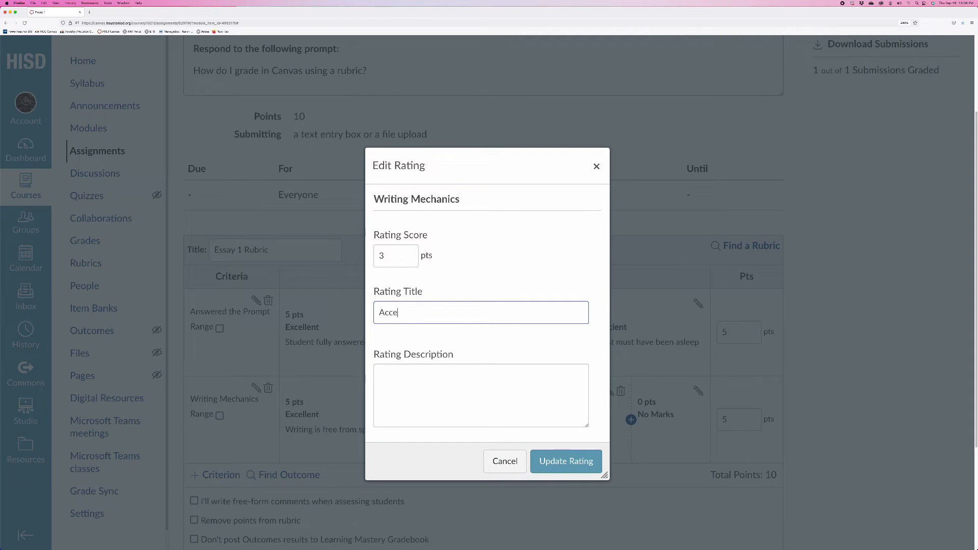
pyautogui.click(428, 397)
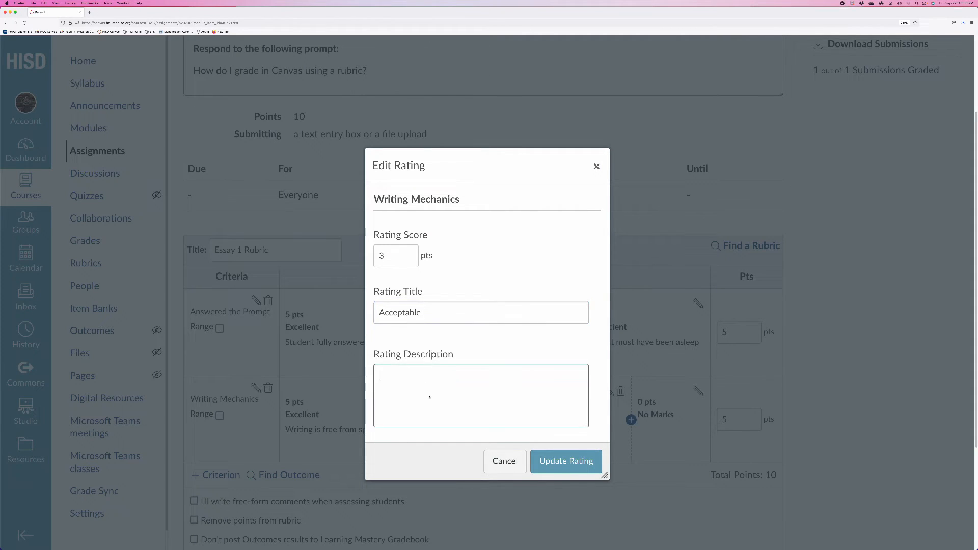
pyautogui.write('Writing has occasional grammar errors')
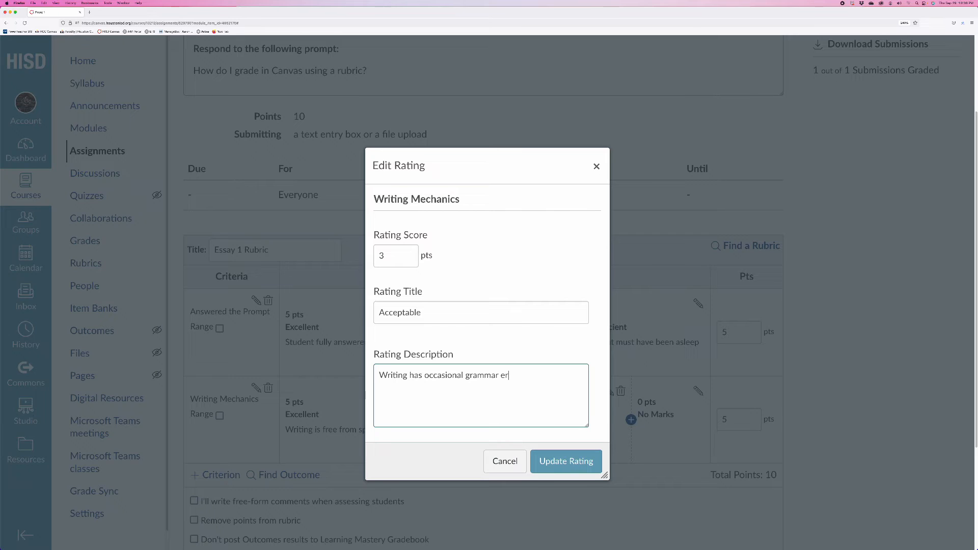
pyautogui.click(586, 465)
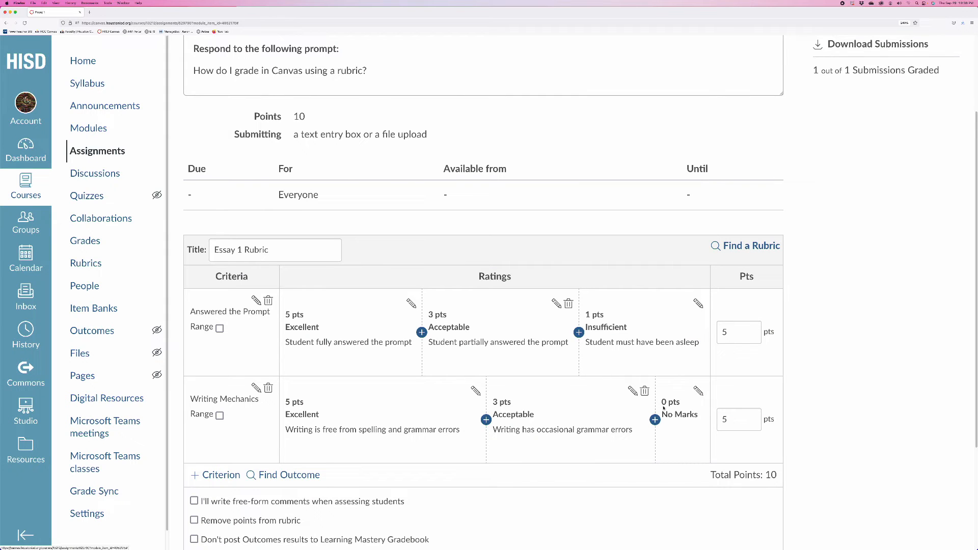
# - Set the Writing Mechanics No Marks rating to 1 point, titled "Insufficient", with the description "What on Earth was that?"
pyautogui.click(698, 391)
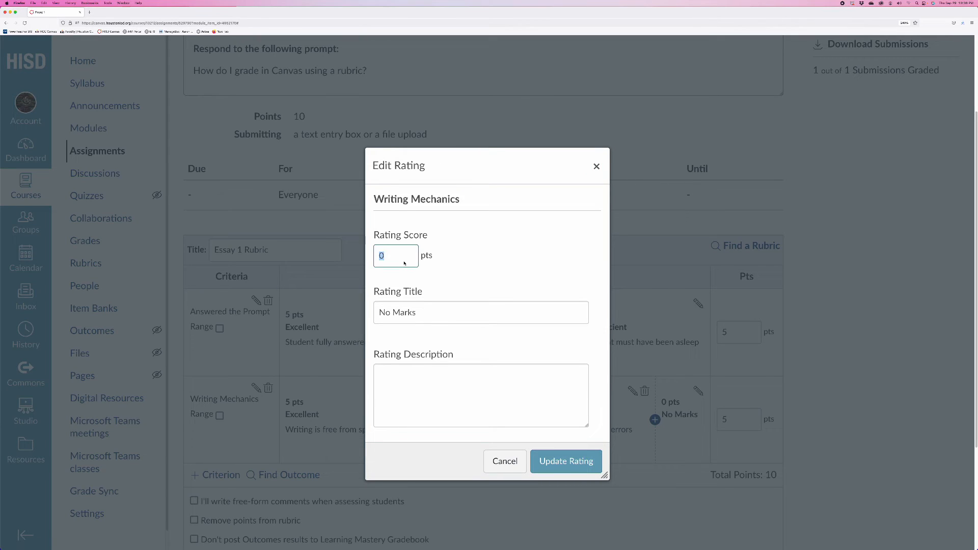
pyautogui.write('1')
pyautogui.press('Tab')
pyautogui.write('Ins')
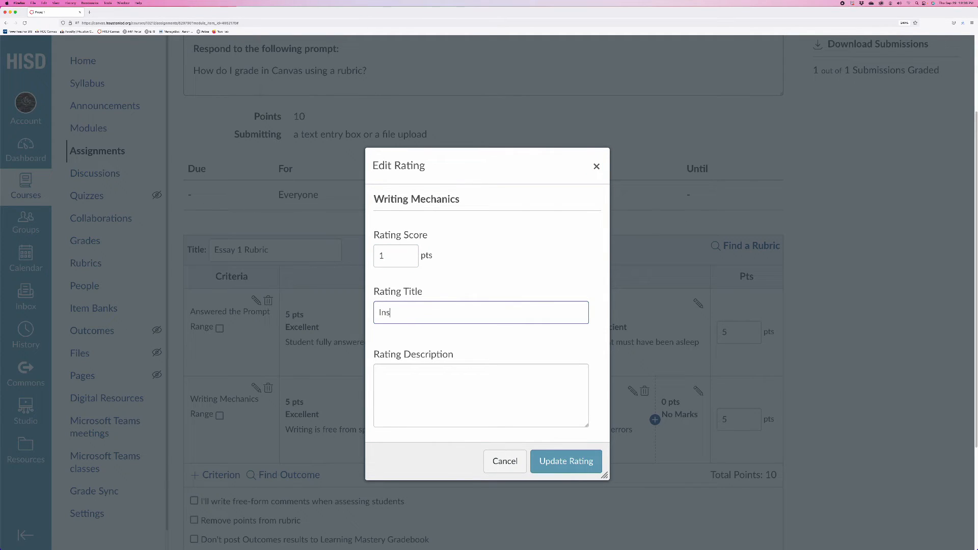
pyautogui.write('ufficient')
pyautogui.click(428, 385)
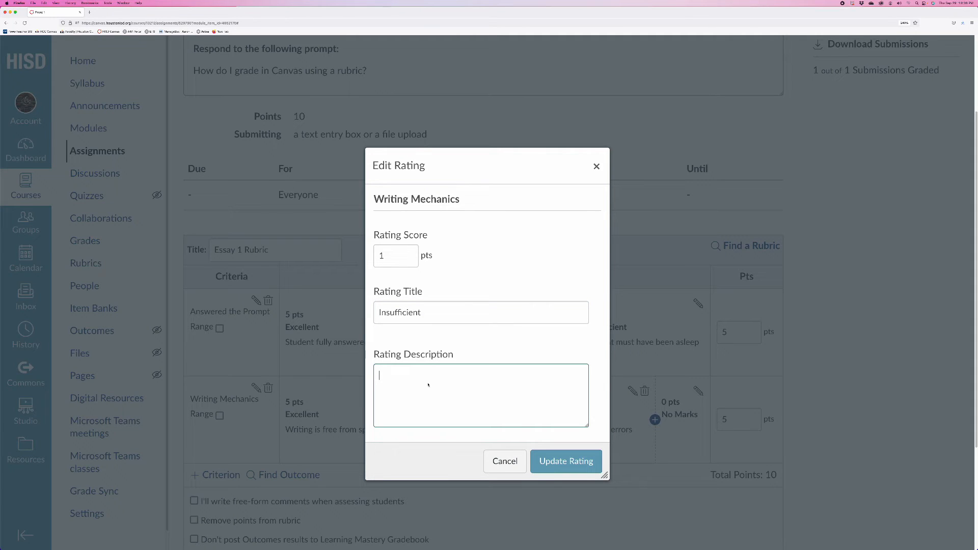
pyautogui.write('What on Earth was that?')
pyautogui.click(566, 462)
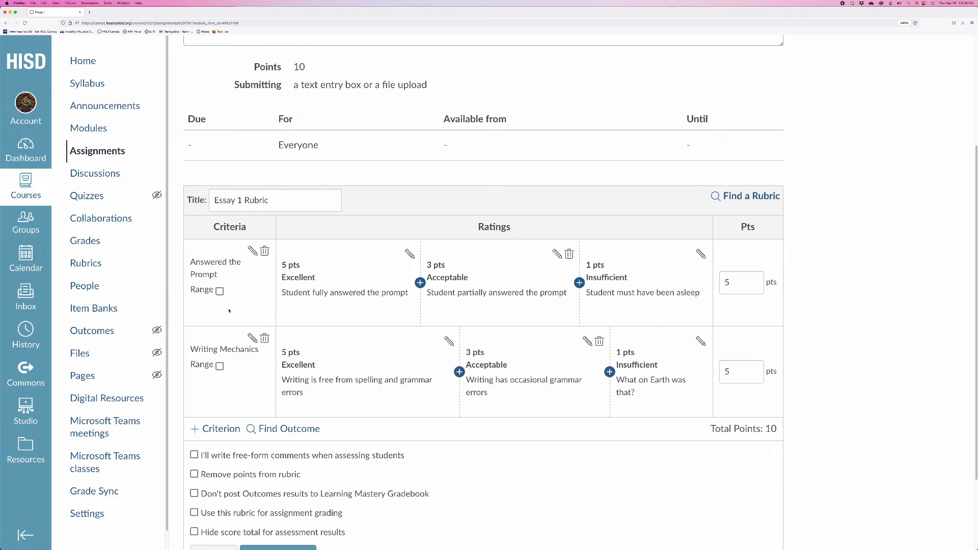
# - Enable using this rubric for assignment grading and create the rubric
pyautogui.scroll(-2, 519, 361)
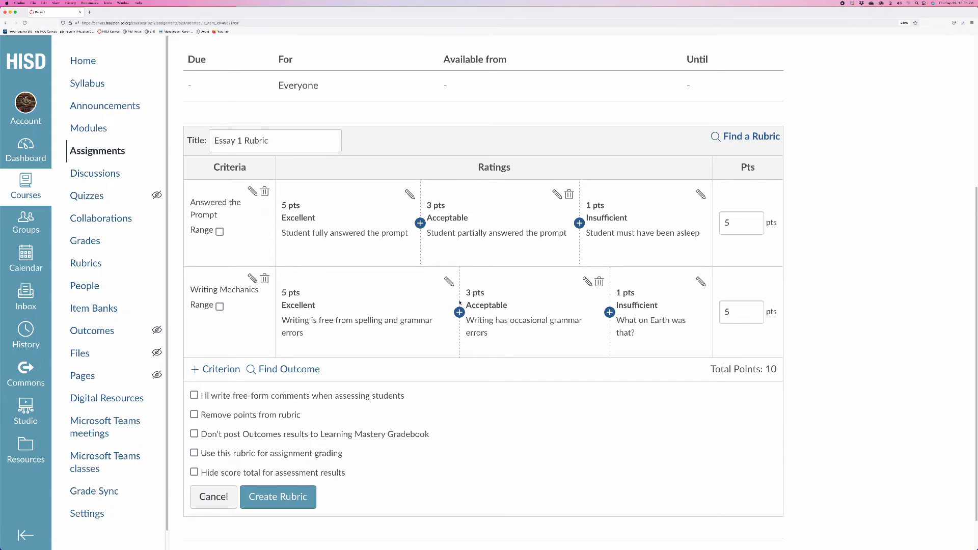
pyautogui.scroll(-1, 413, 327)
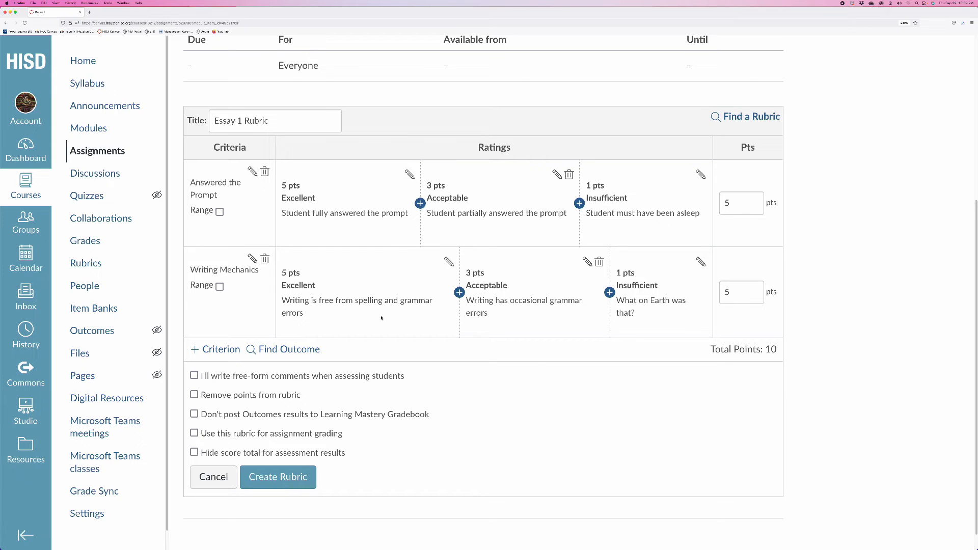
pyautogui.scroll(-1, 381, 318)
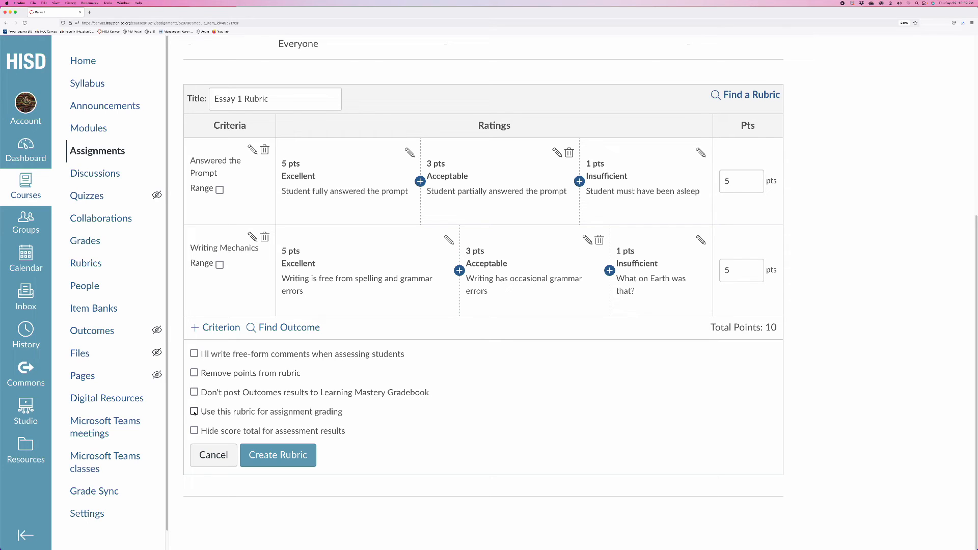
pyautogui.click(195, 412)
pyautogui.click(275, 455)
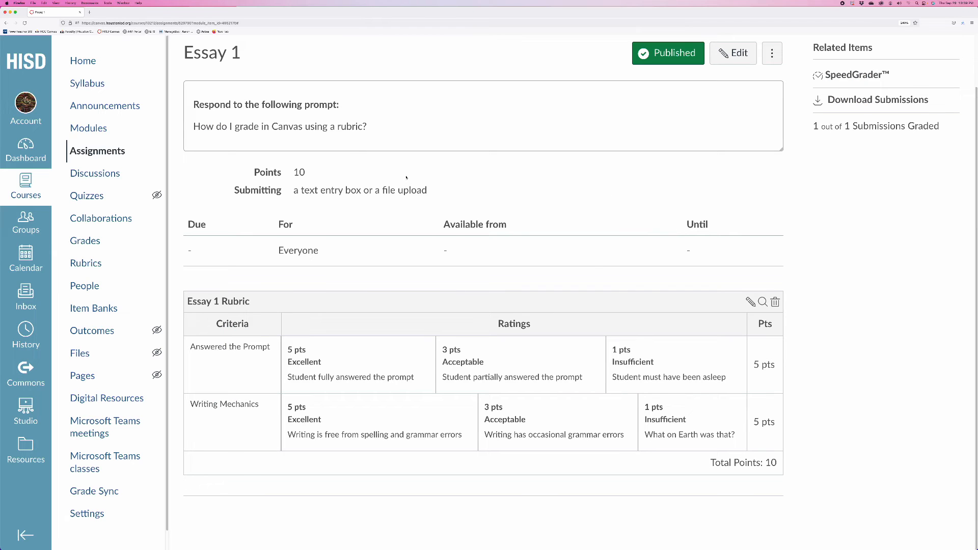
# - Open the Essay 1 submission in SpeedGrader and widen the grading pane beside the document
pyautogui.scroll(2, 498, 240)
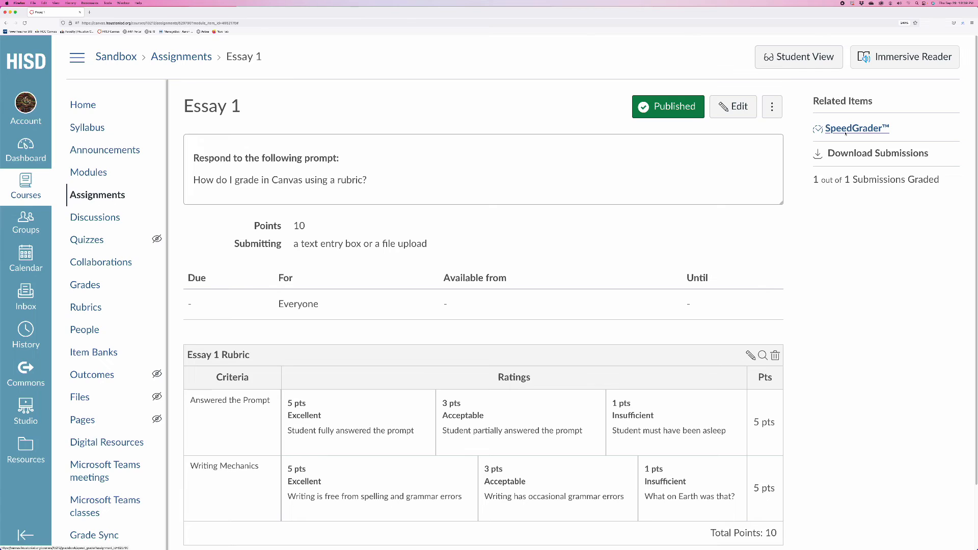
pyautogui.click(845, 132)
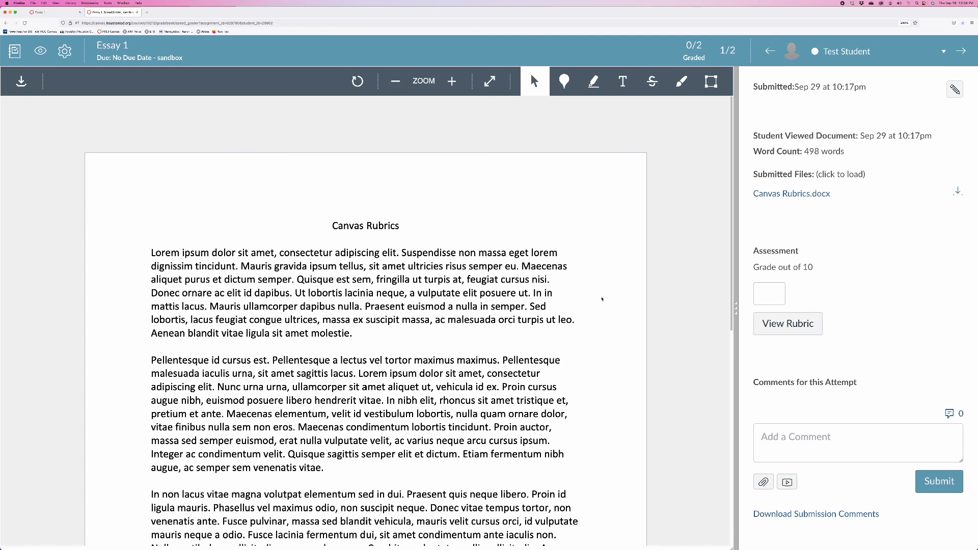
pyautogui.scroll(-5, 606, 296)
pyautogui.moveTo(738, 271); pyautogui.dragTo(447, 258)
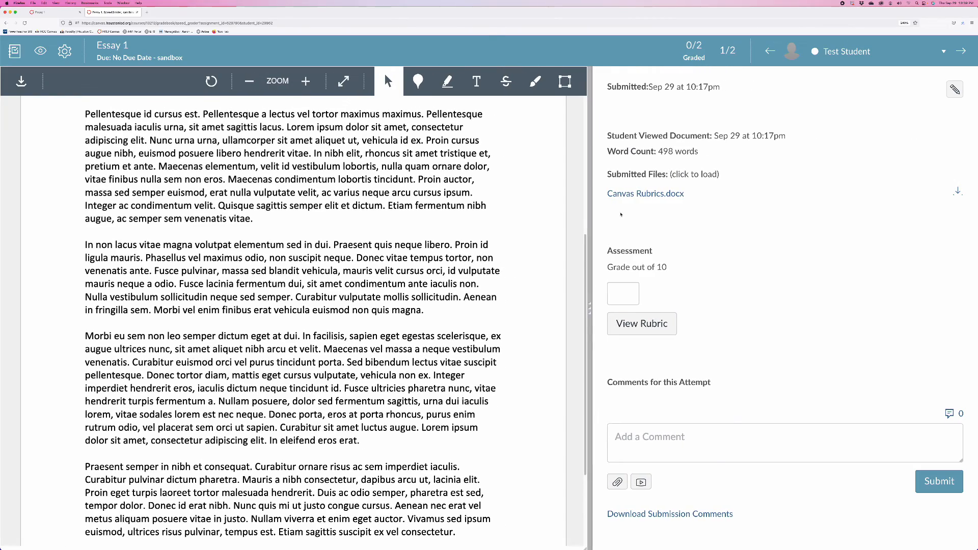
pyautogui.scroll(5, 366, 301)
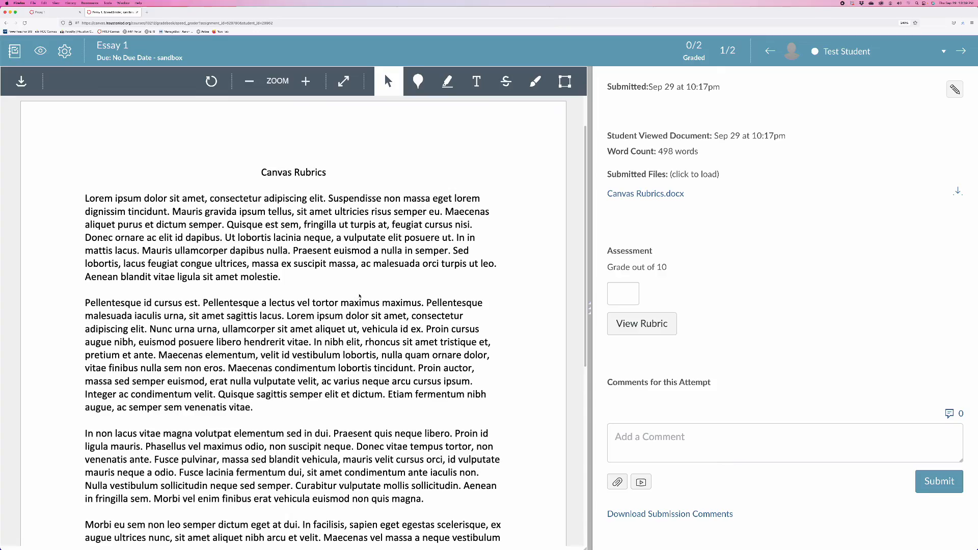
# - Grade the submission with the rubric as Acceptable (3 pts) for Answered the Prompt and Excellent (5 pts) for Writing Mechanics, and save
pyautogui.click(630, 297)
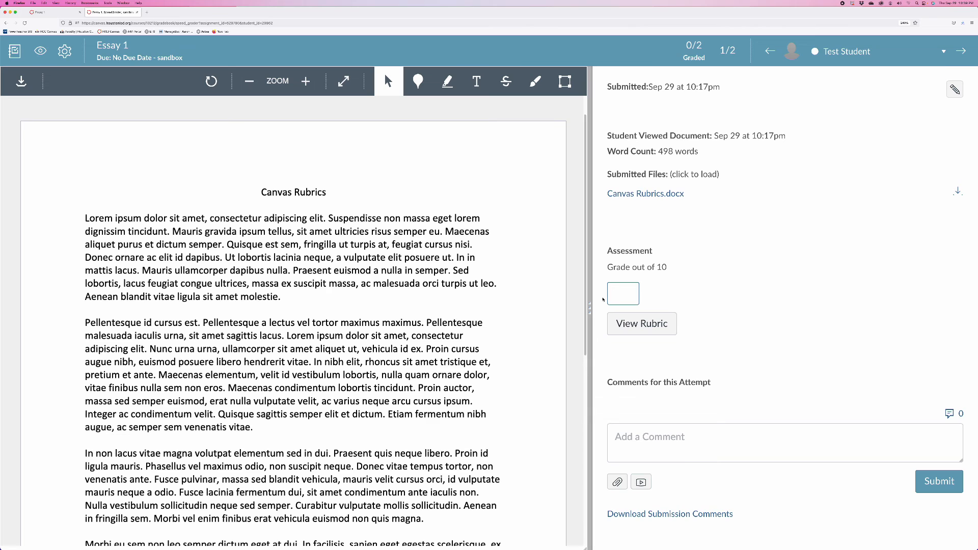
pyautogui.scroll(-2, 562, 303)
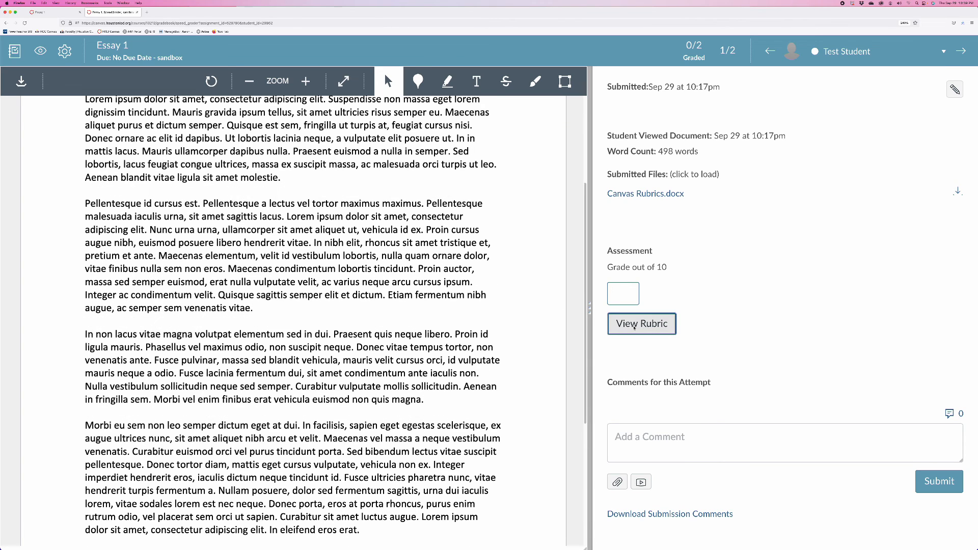
pyautogui.click(643, 324)
pyautogui.scroll(-2, 713, 367)
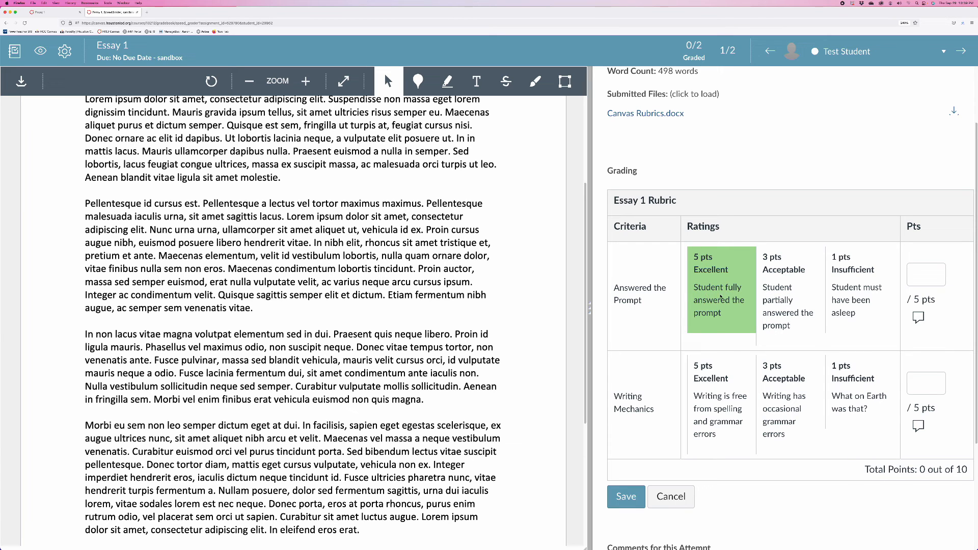
pyautogui.click(720, 297)
pyautogui.click(789, 298)
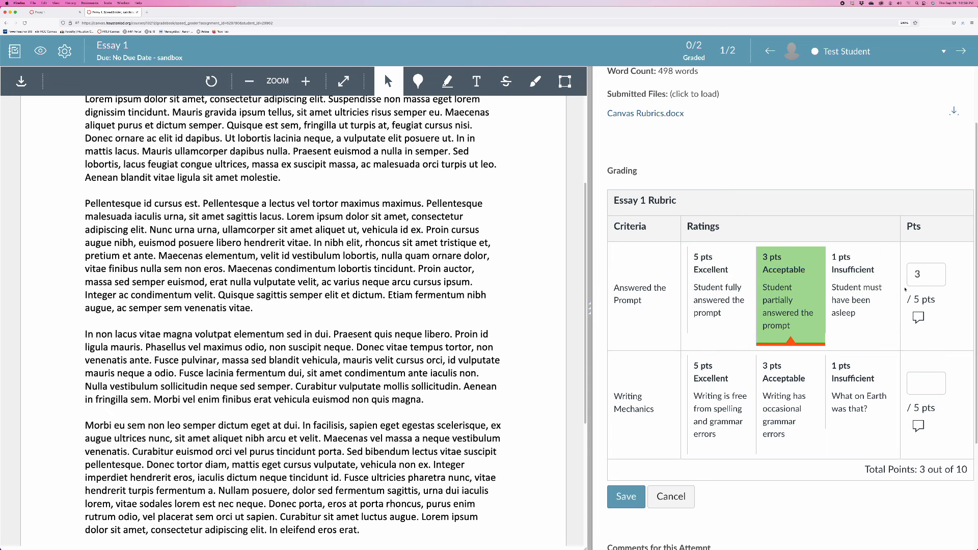
pyautogui.click(858, 295)
pyautogui.click(792, 297)
pyautogui.click(728, 298)
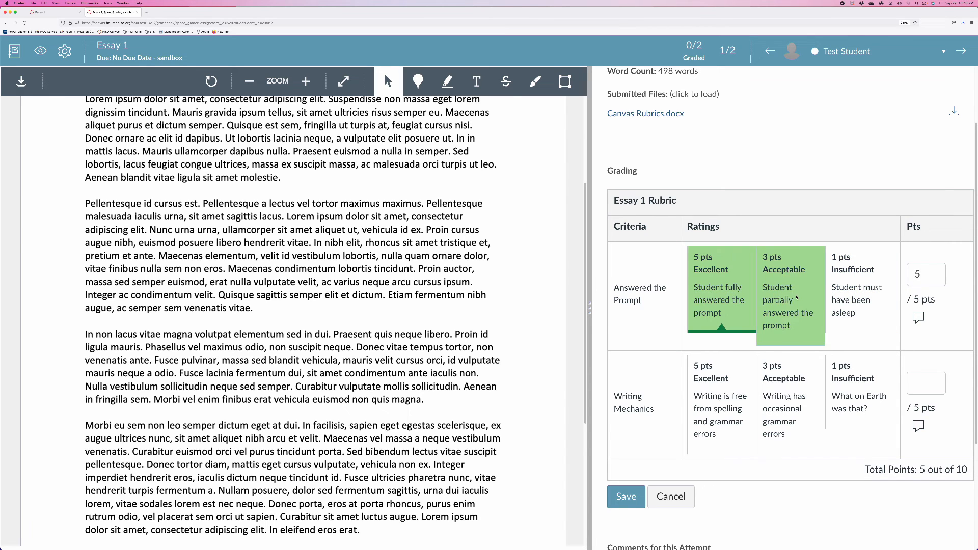
pyautogui.click(784, 306)
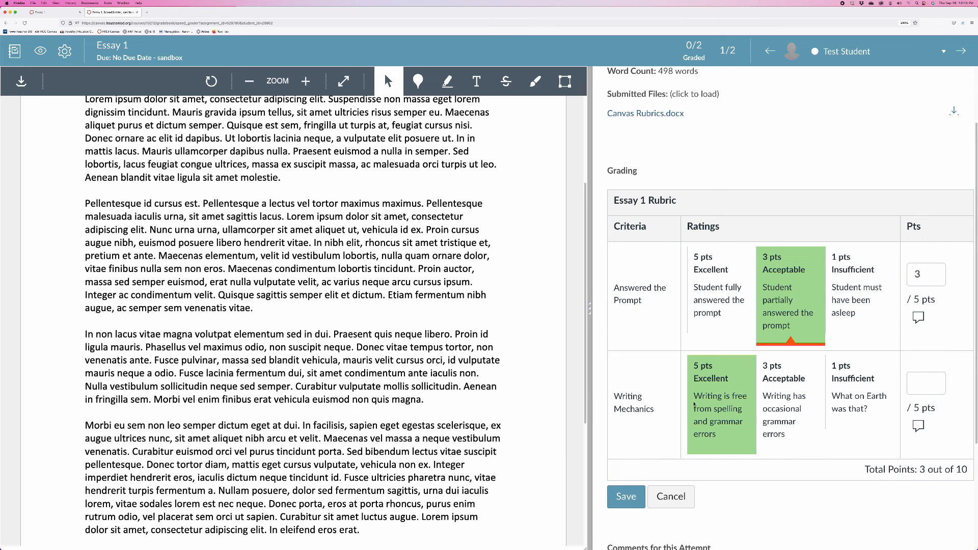
pyautogui.click(712, 402)
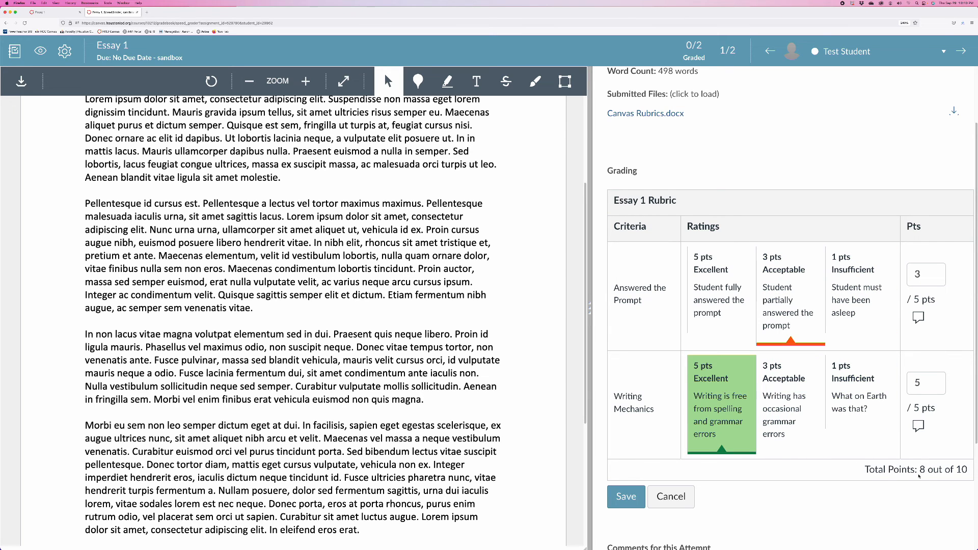
pyautogui.click(630, 500)
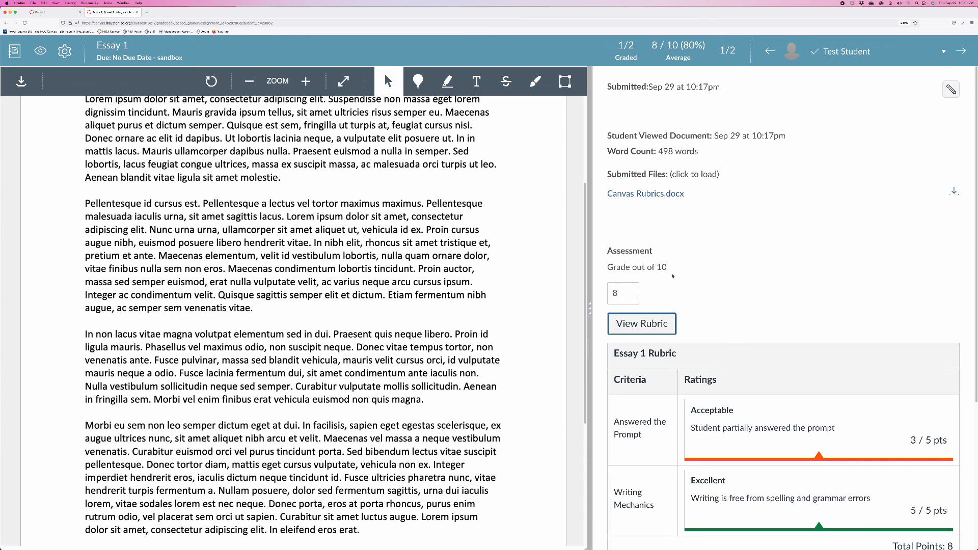
# - Reopen the rubric, rate both Answered the Prompt and Writing Mechanics as Excellent (5 pts), and save the revised assessment
pyautogui.click(619, 333)
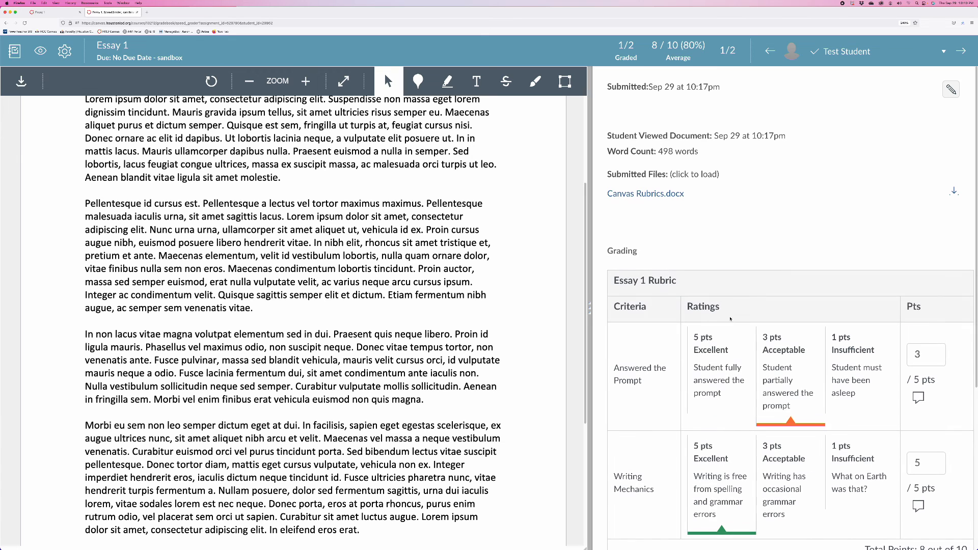
pyautogui.click(719, 377)
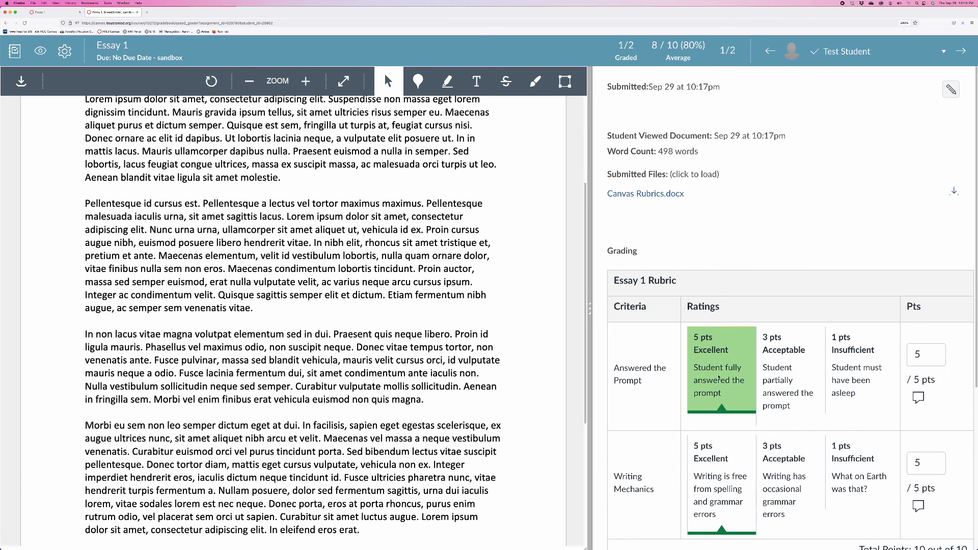
pyautogui.scroll(-3, 727, 350)
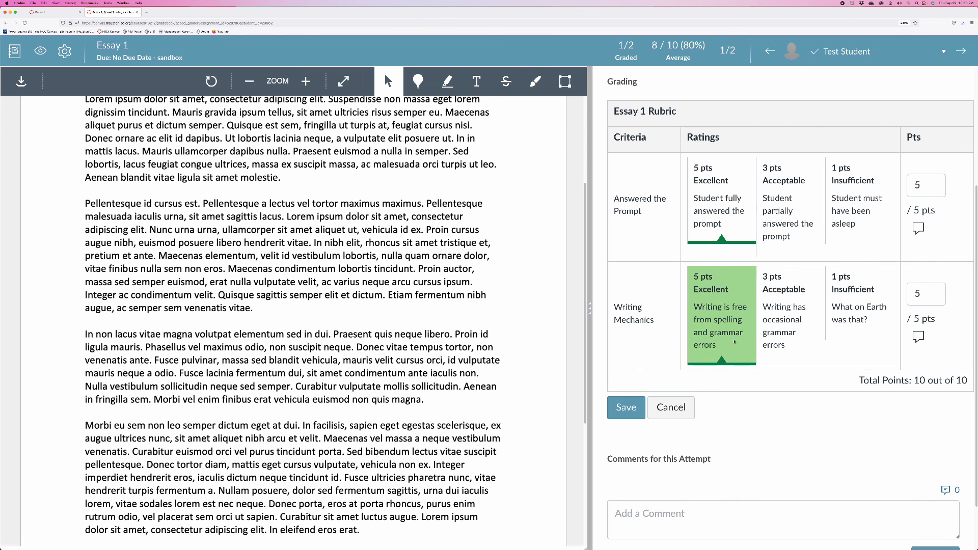
pyautogui.click(860, 303)
pyautogui.click(721, 306)
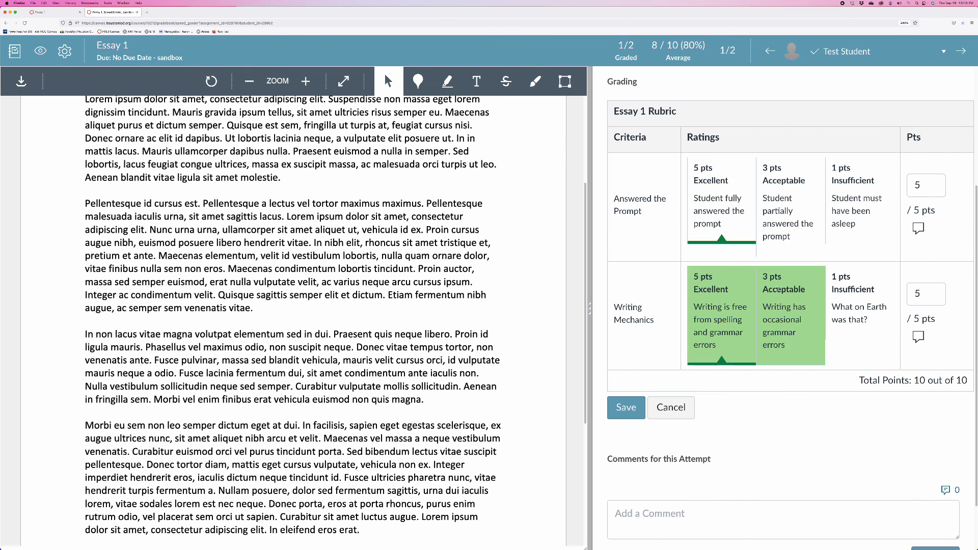
pyautogui.click(713, 219)
pyautogui.click(714, 301)
pyautogui.click(711, 208)
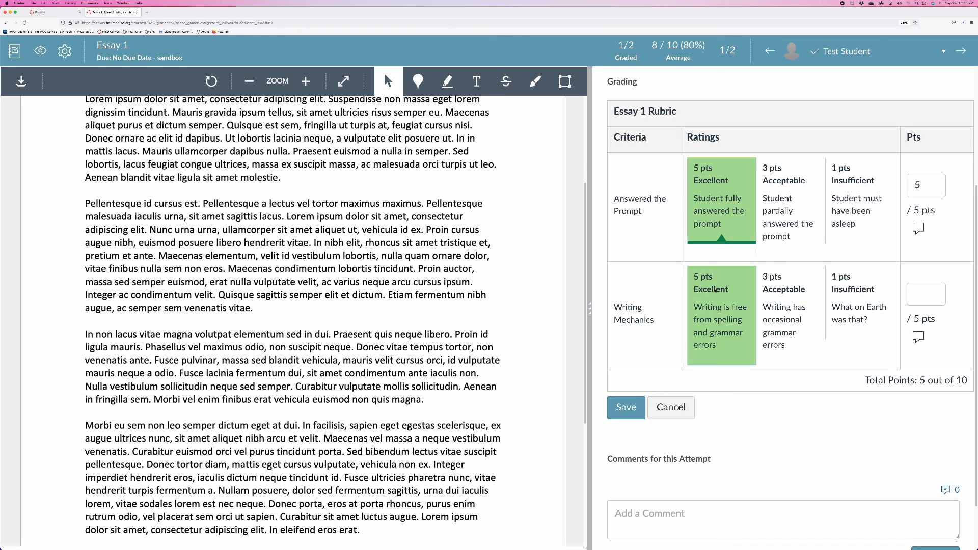
pyautogui.click(715, 297)
pyautogui.click(625, 417)
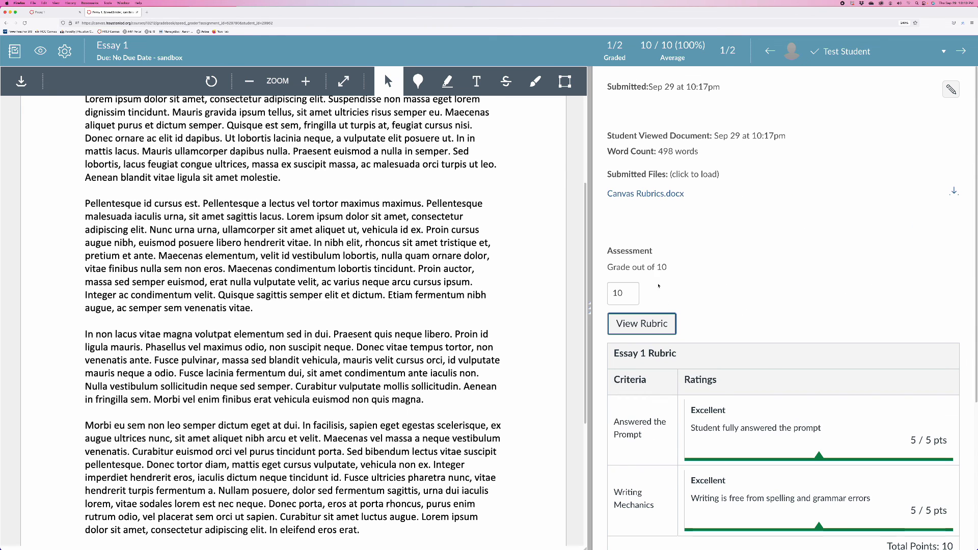